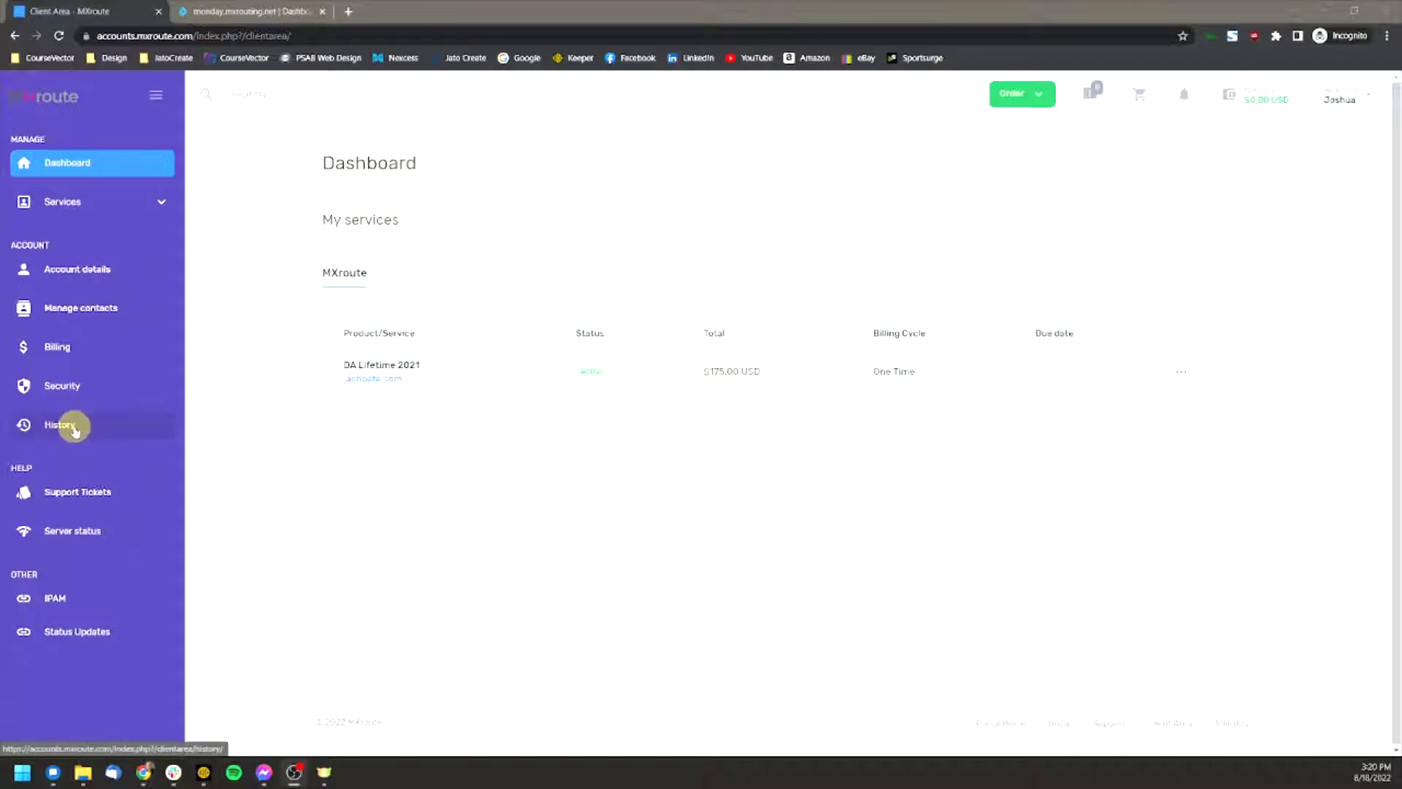
Step: Go to the account History's Emails list to reach the [MXroute] Important Account Information email
left_click(74, 429)
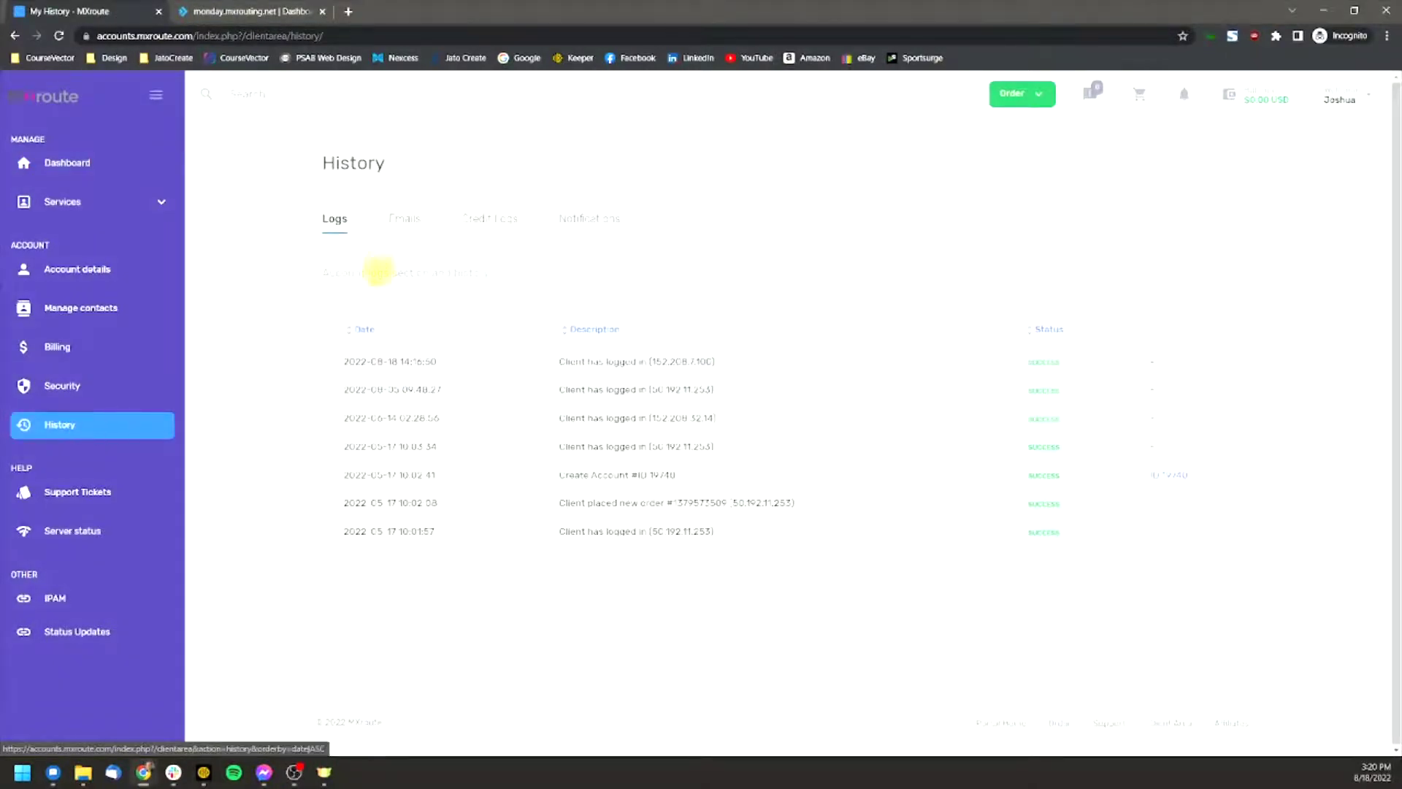
left_click(404, 219)
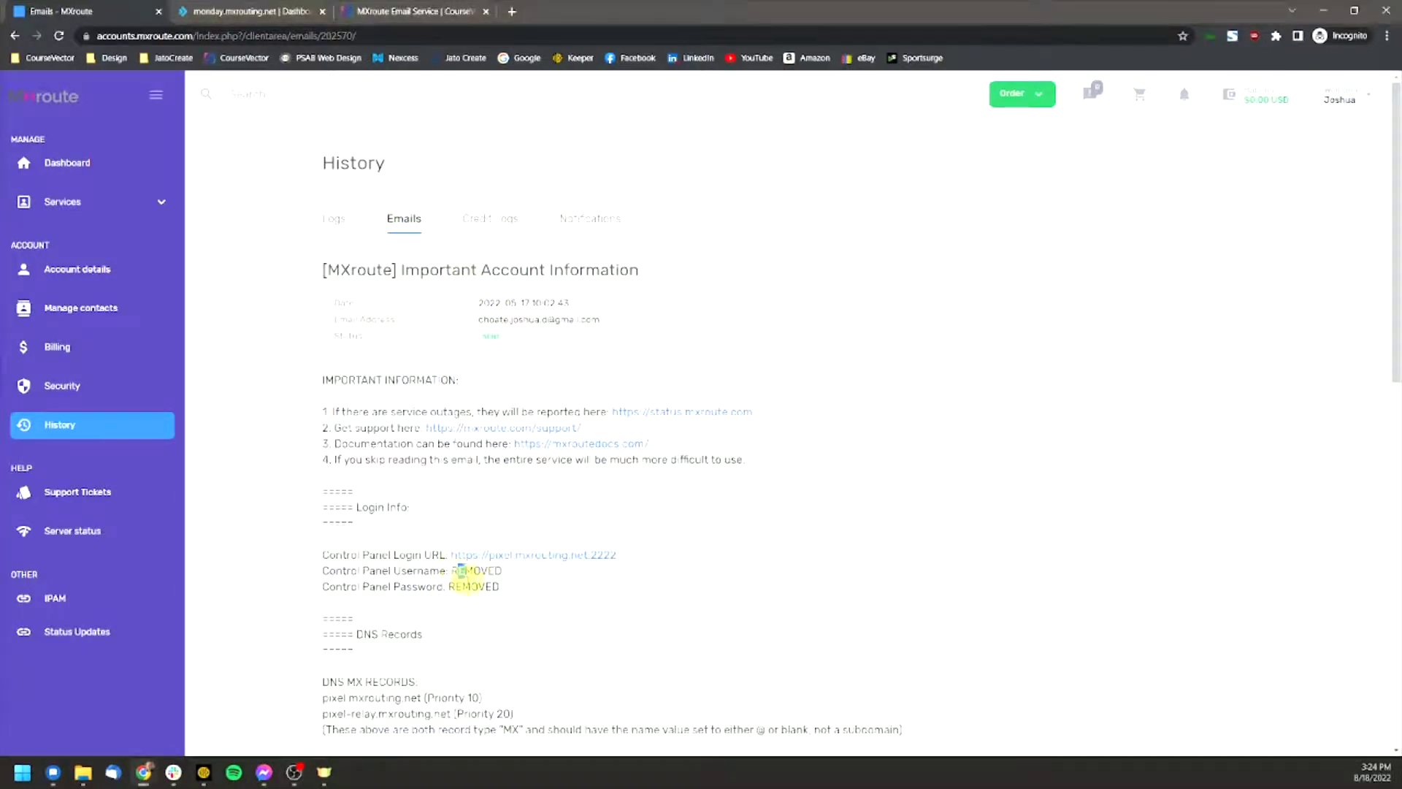
left_click_drag(458, 570, 508, 593)
left_click(504, 596)
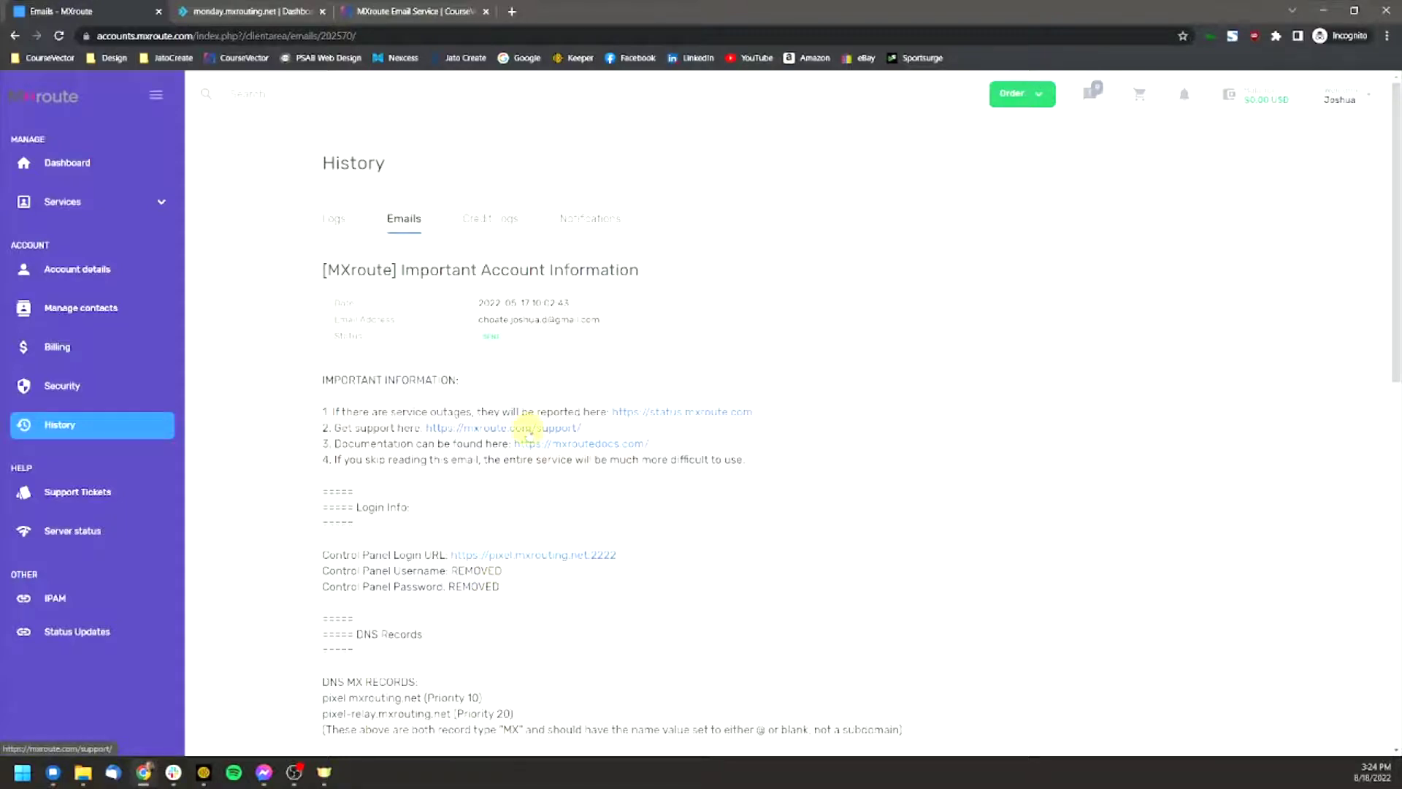
scroll(524, 437, "down", 1)
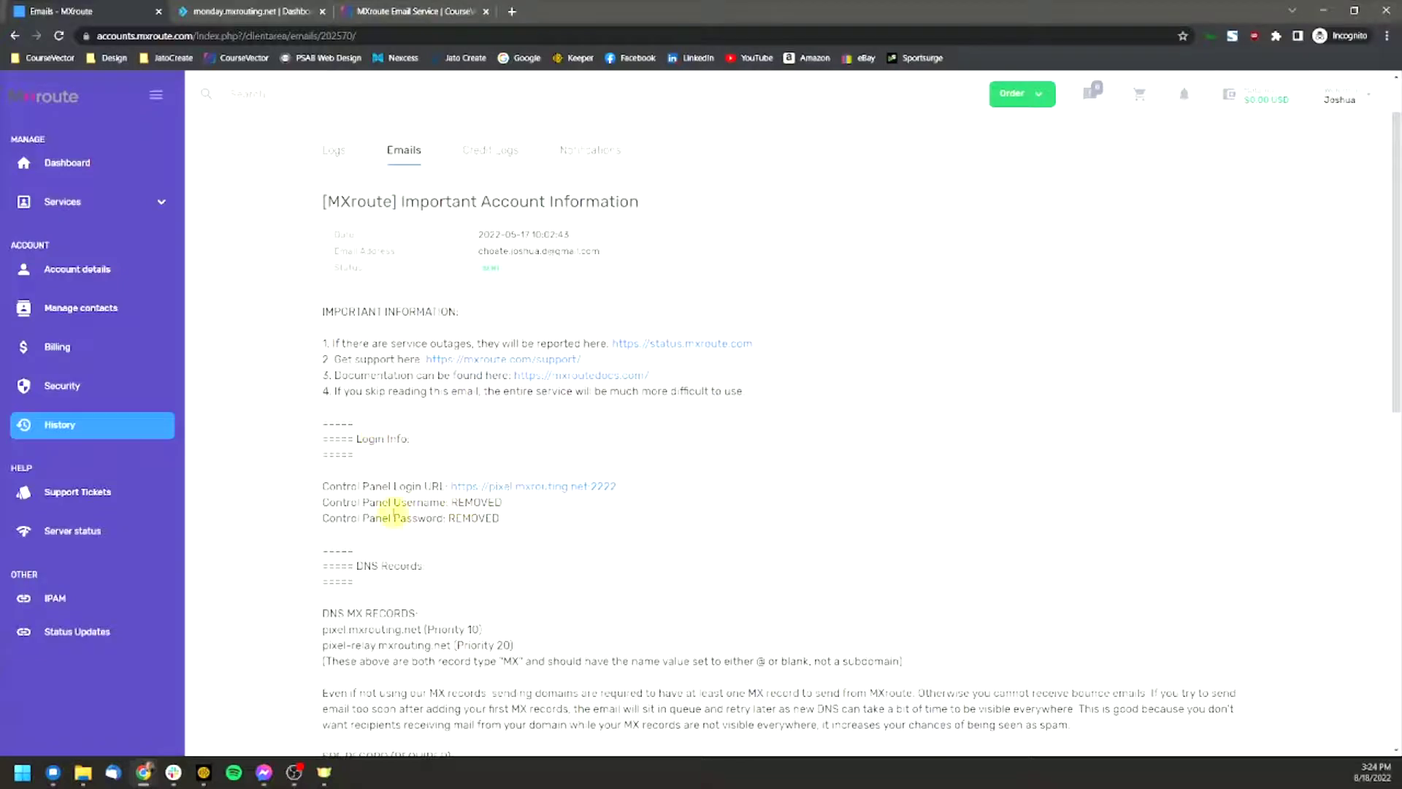
scroll(430, 562, "down", 1)
scroll(429, 553, "down", 1)
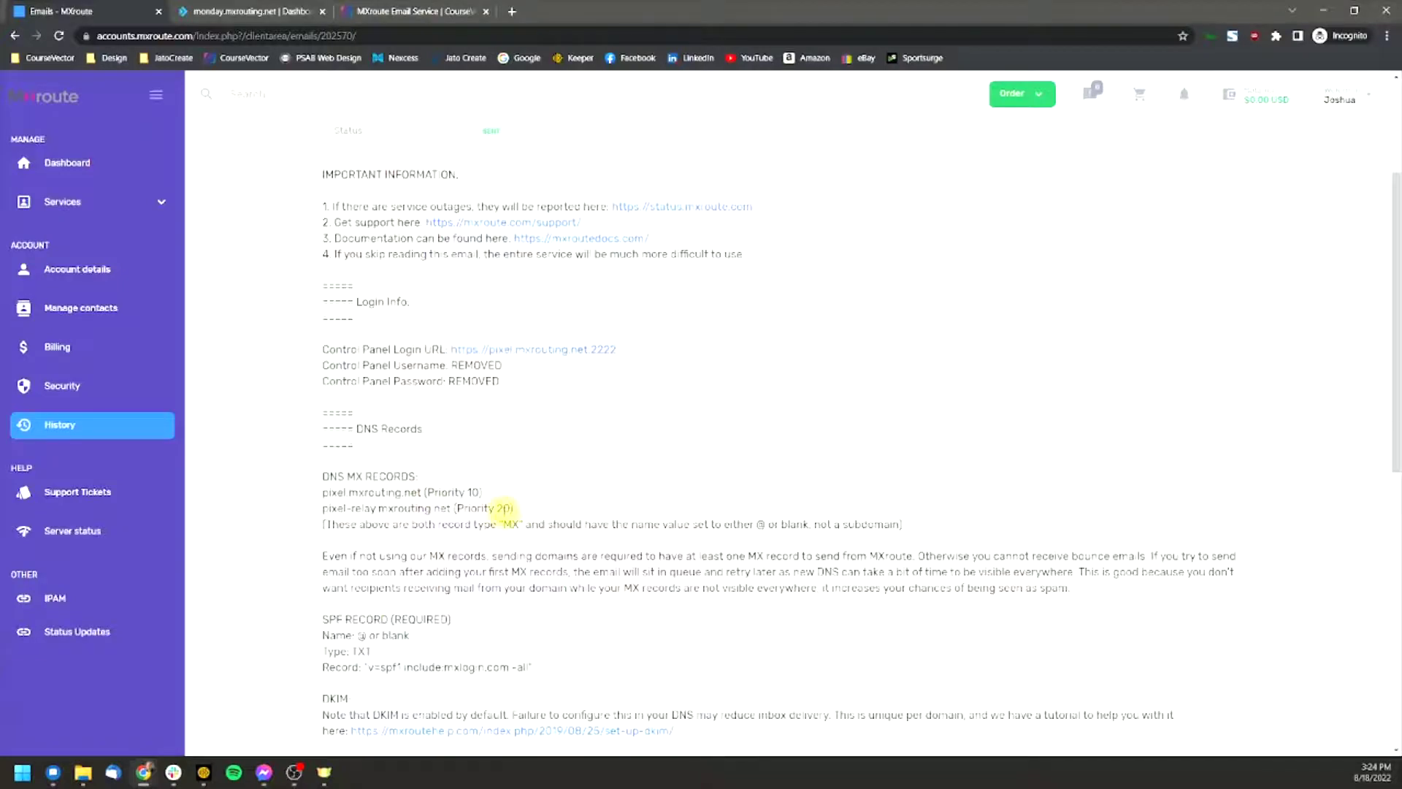
scroll(503, 508, "down", 4)
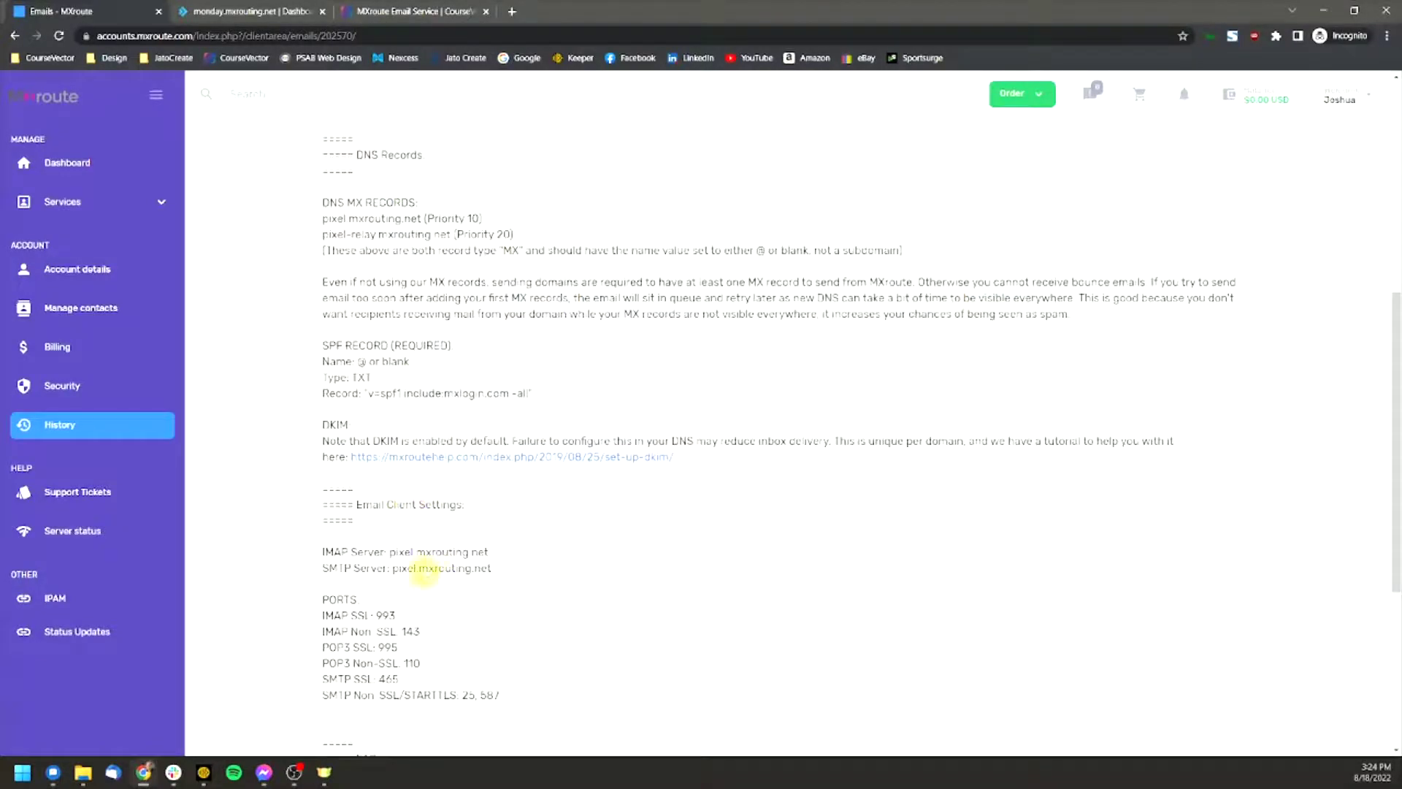
scroll(424, 573, "down", 2)
left_click_drag(347, 367, 464, 368)
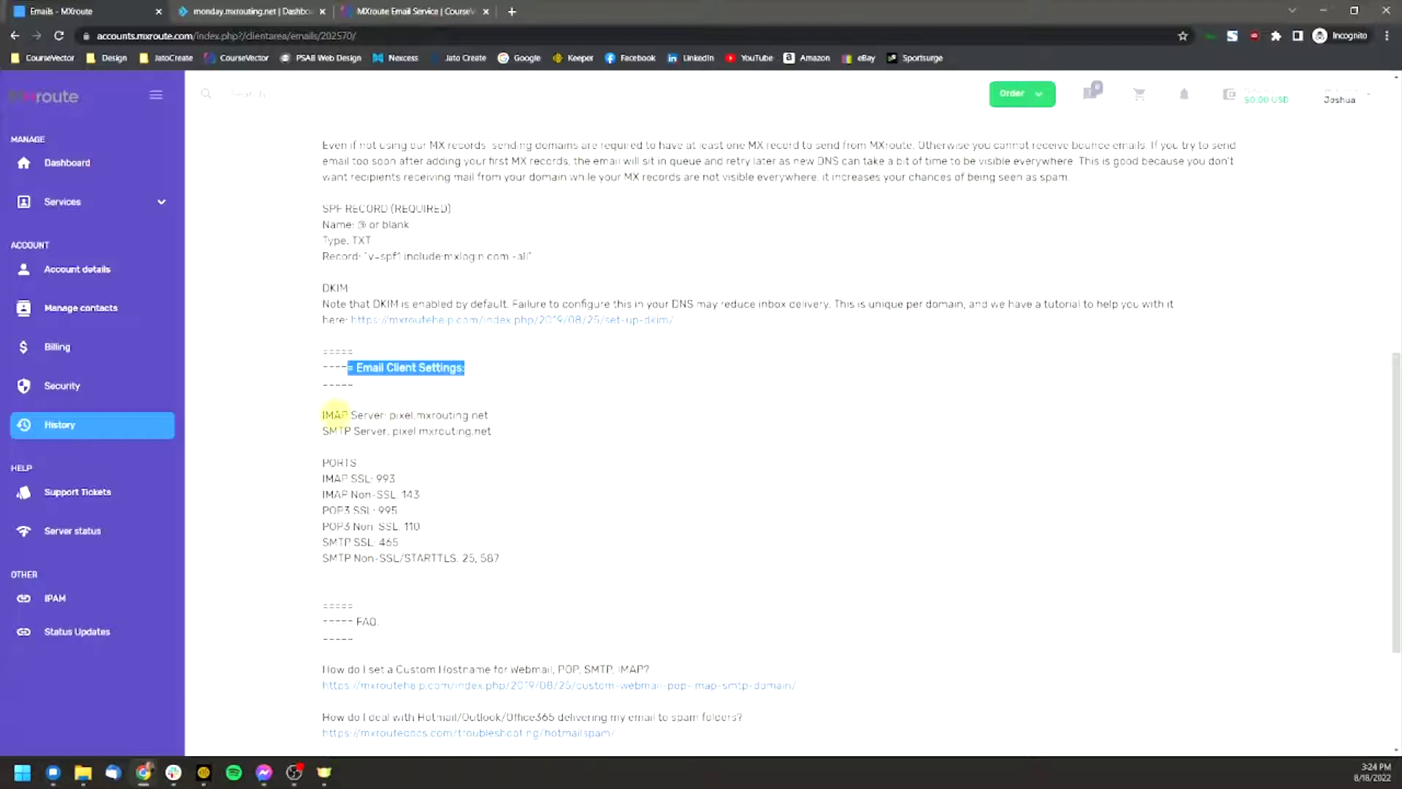
left_click_drag(324, 414, 522, 576)
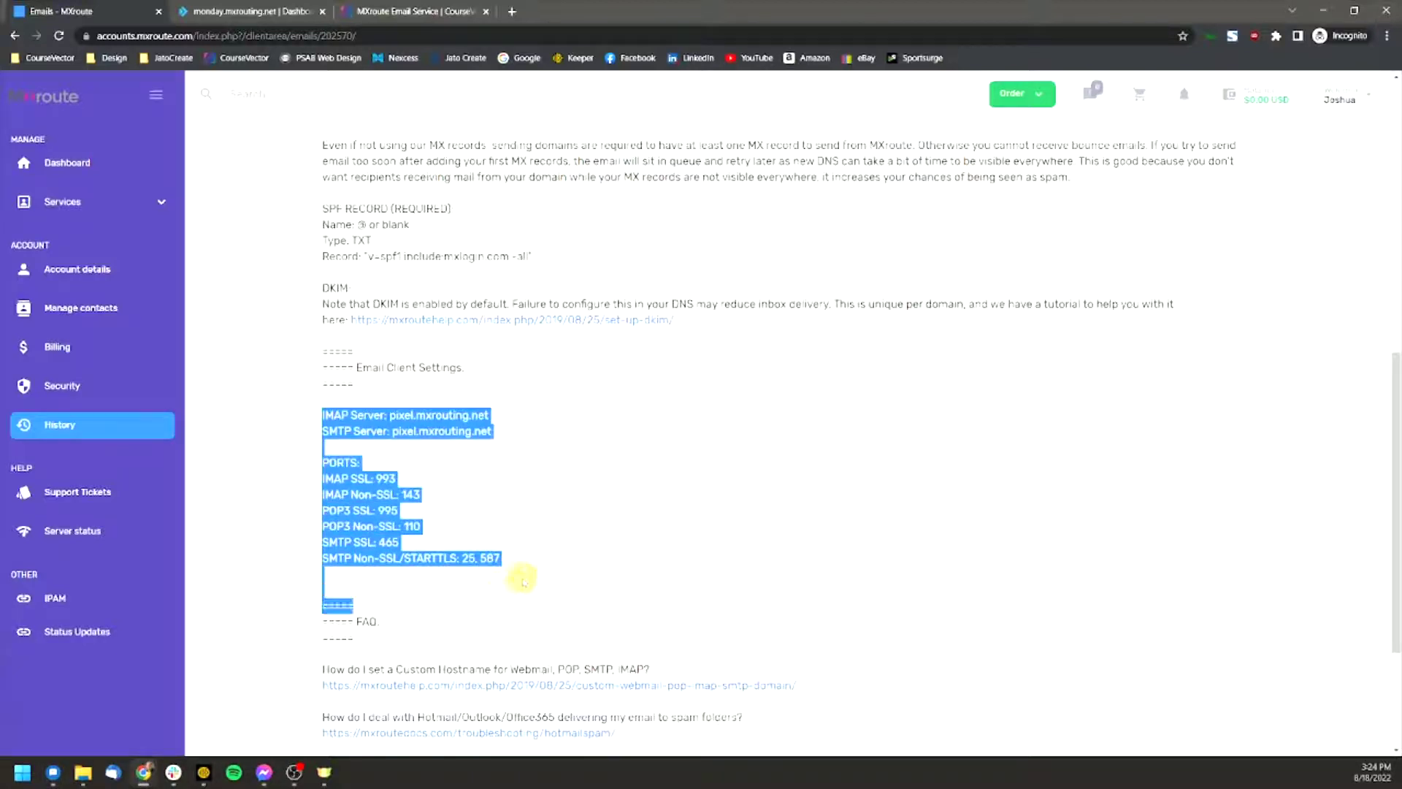
left_click(530, 576)
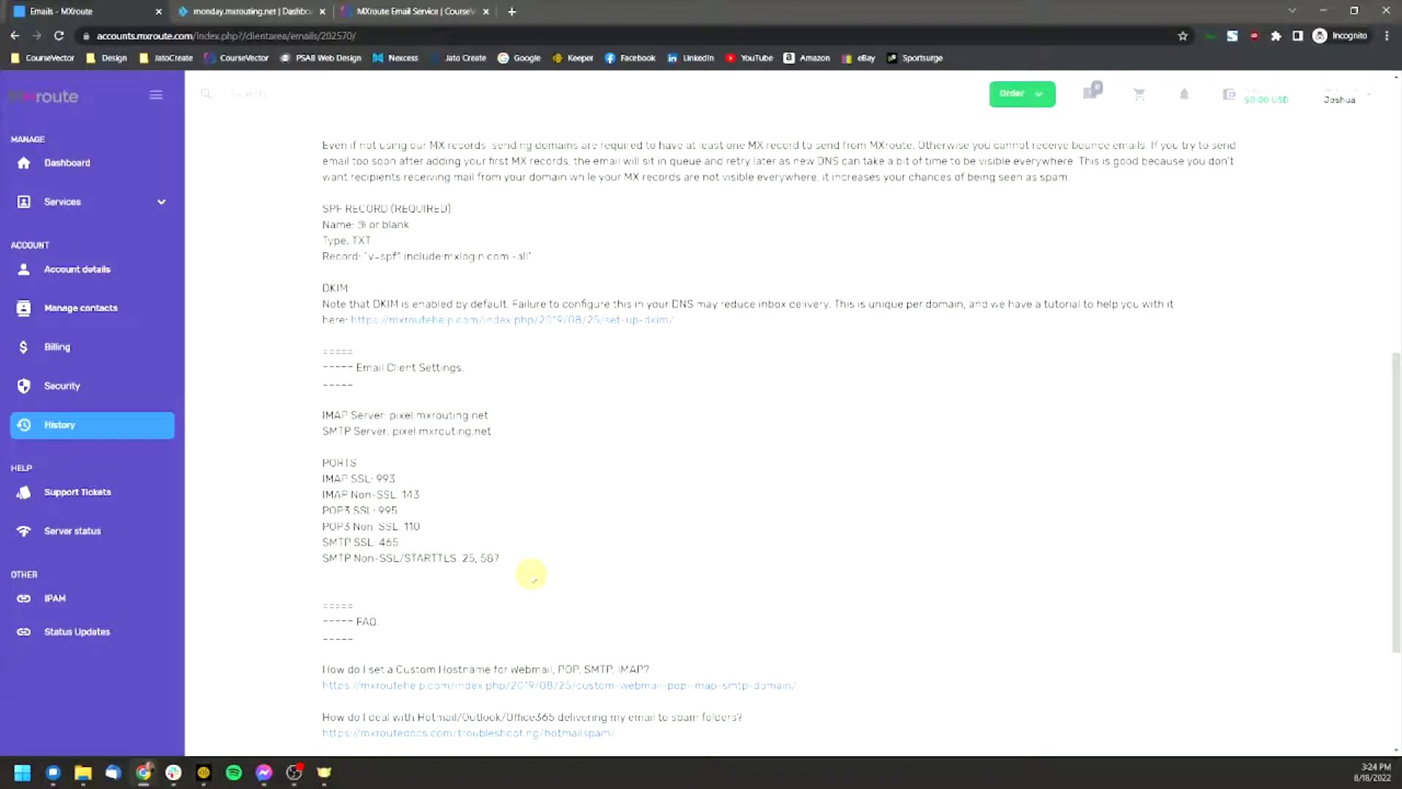
scroll(530, 575, "up", 3)
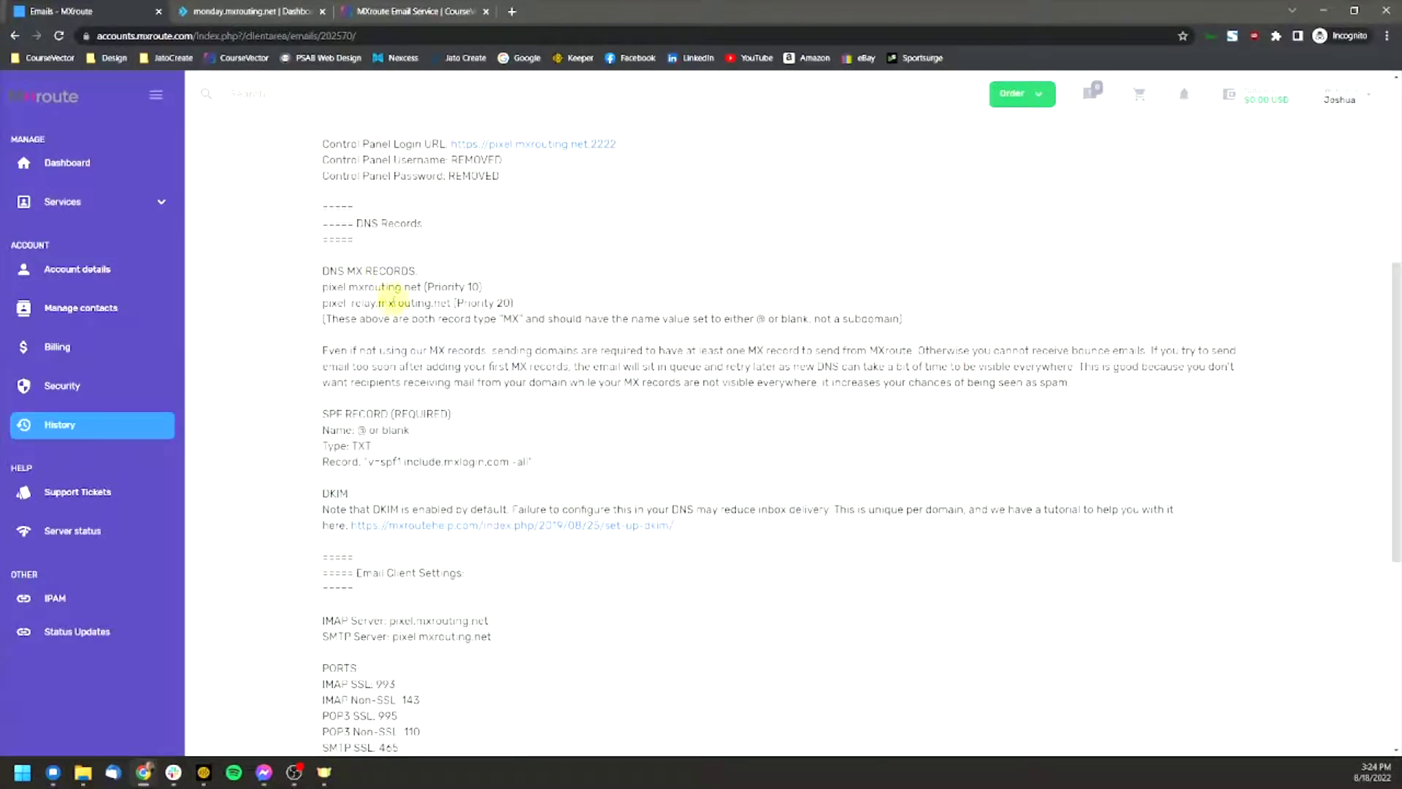
scroll(439, 515, "up", 1)
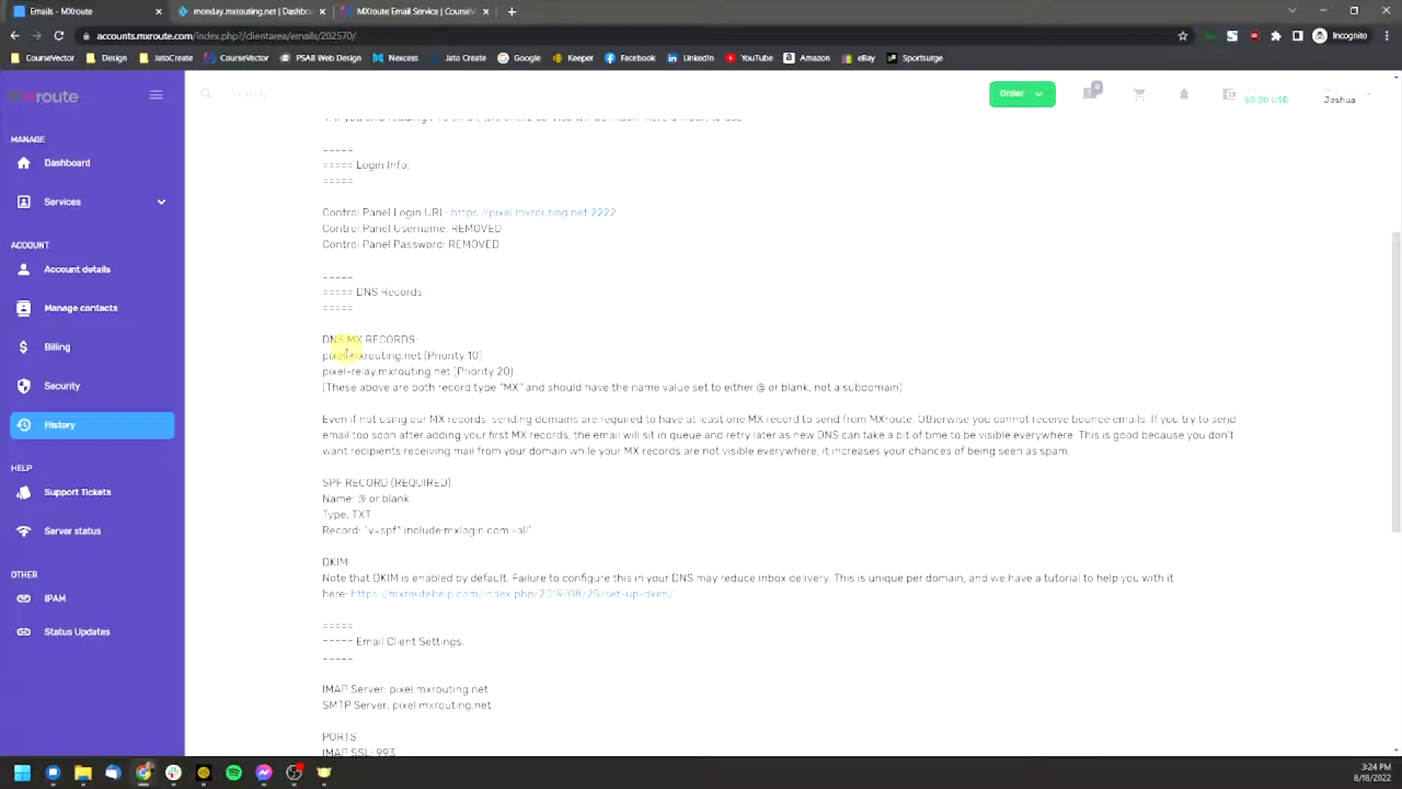
Step: Go back to the top of CourseVector's MXroute Email Service page and glance at its title and site search
left_click(373, 10)
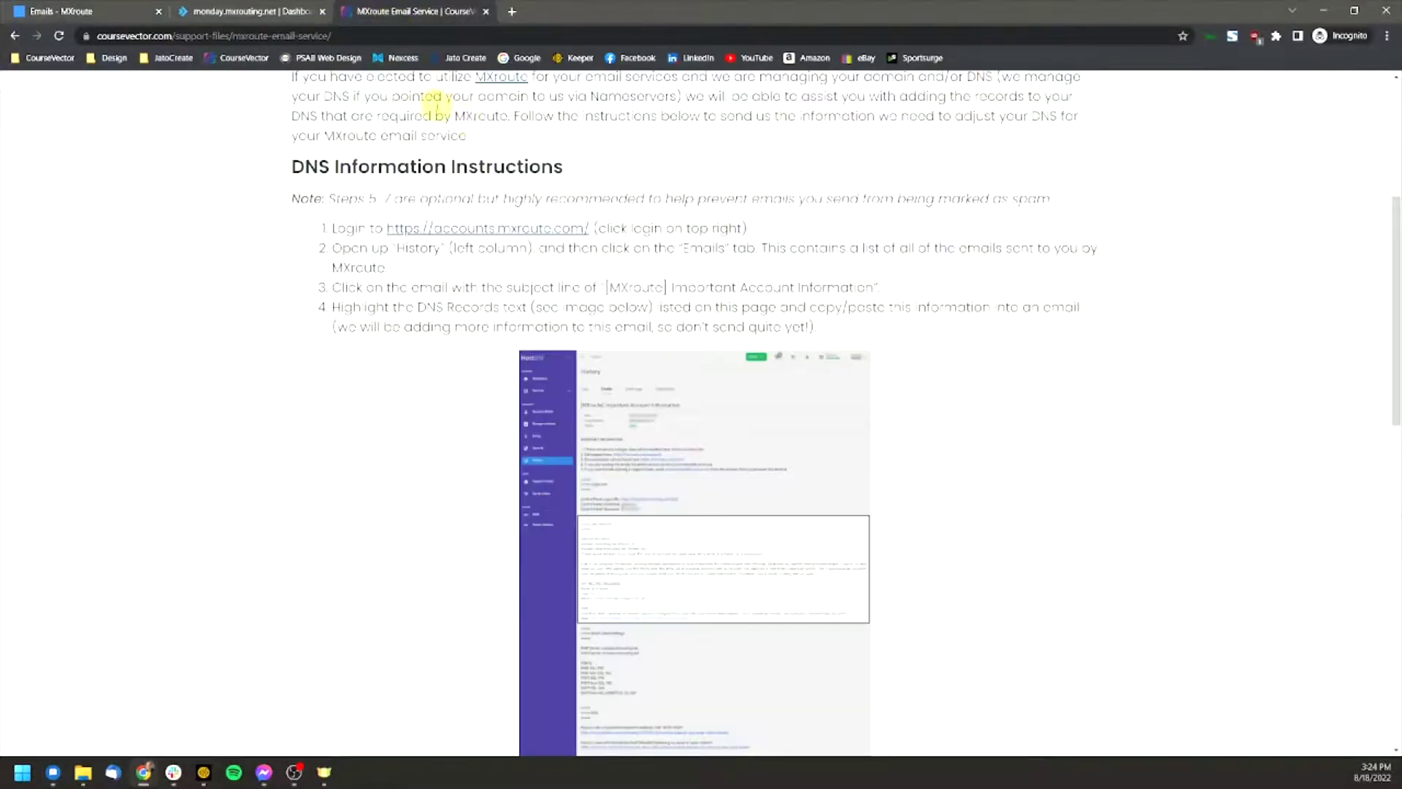
scroll(501, 292, "up", 4)
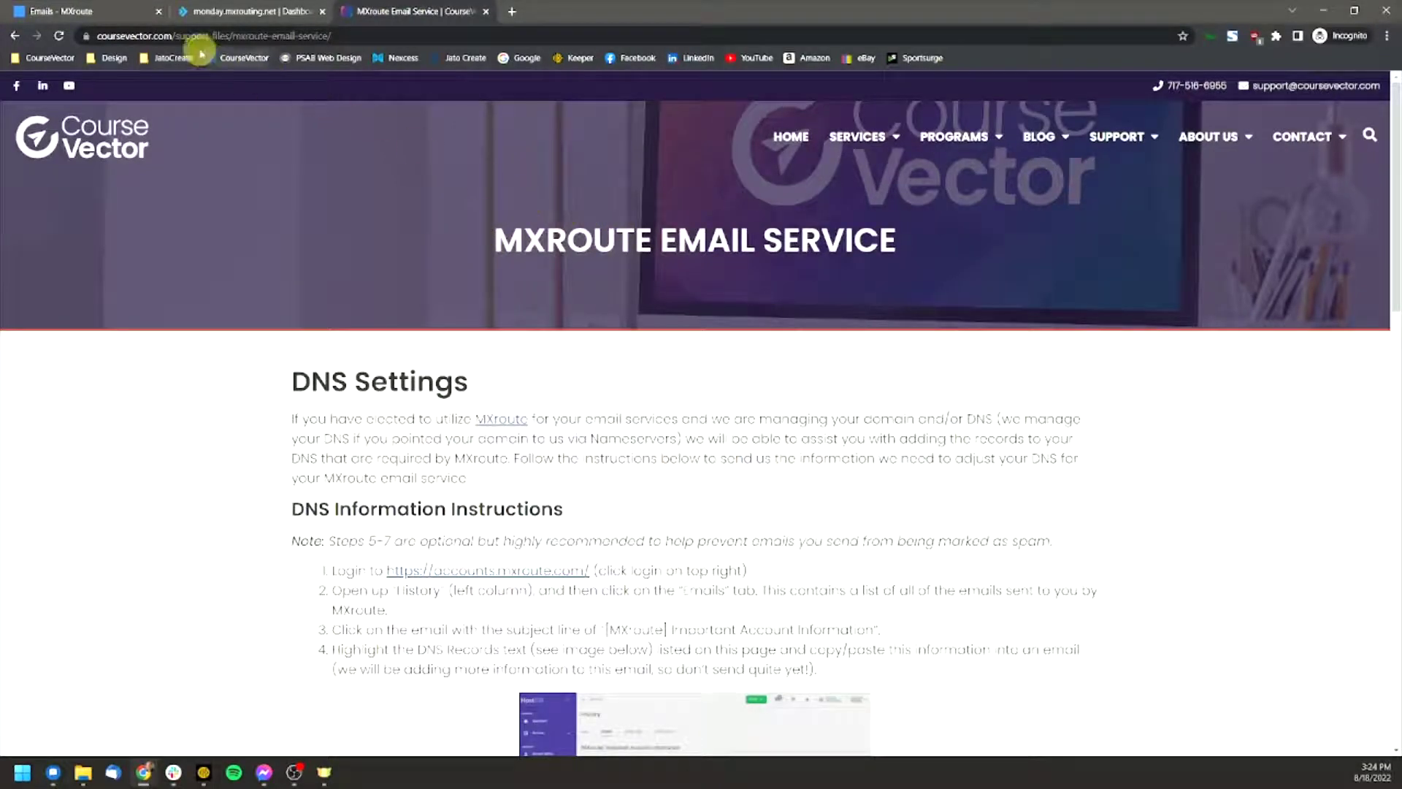
left_click_drag(524, 240, 885, 241)
left_click(873, 239)
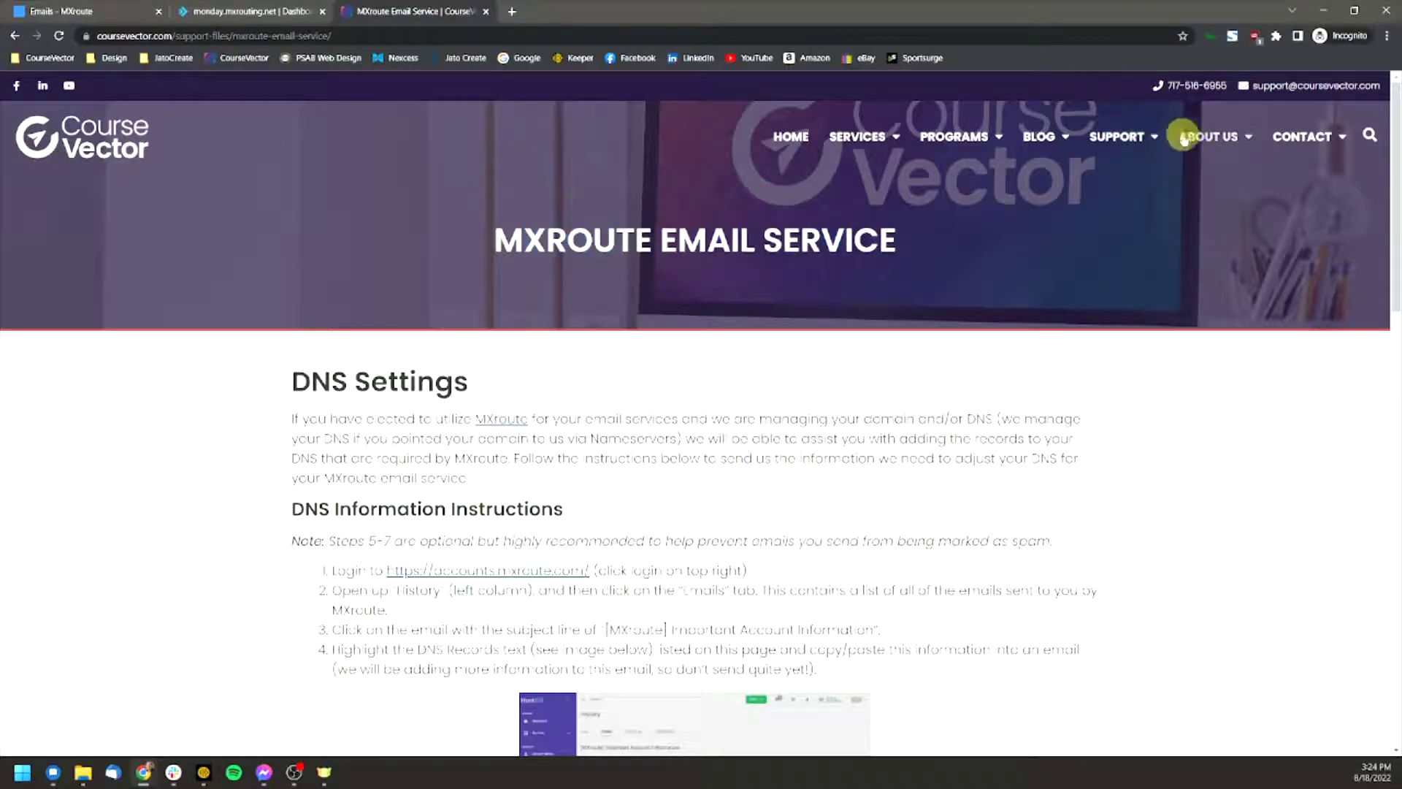
mouse_move(1118, 139)
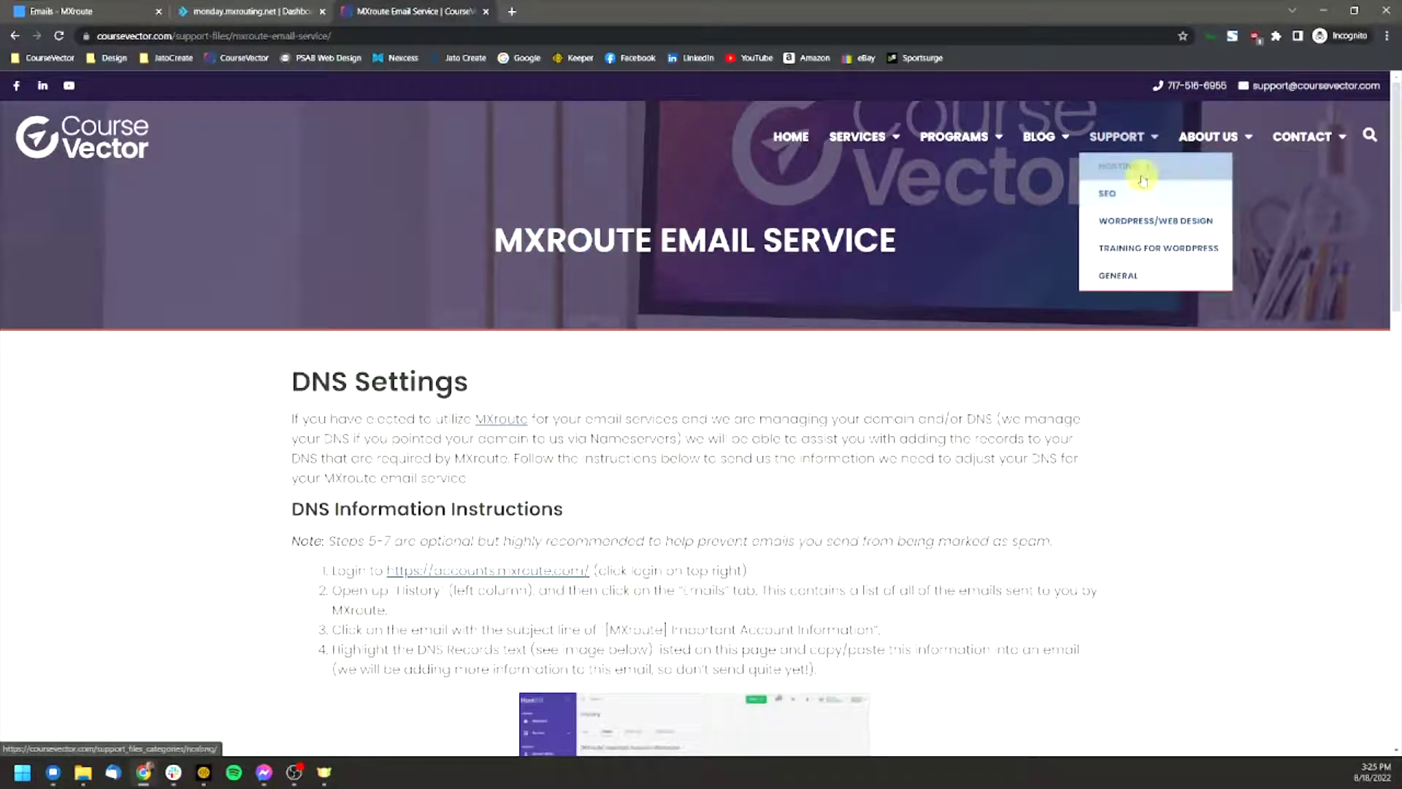
mouse_move(1139, 166)
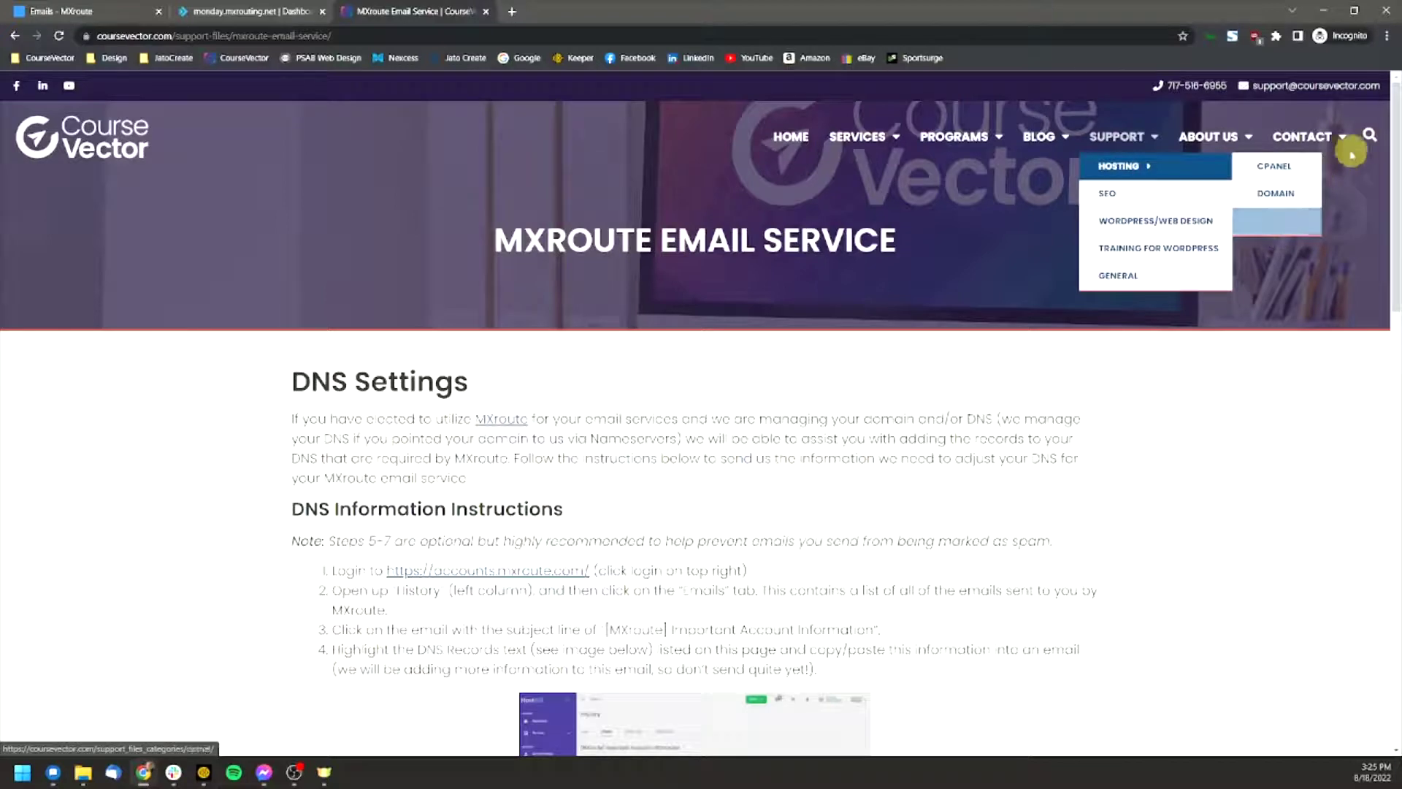
left_click(1370, 137)
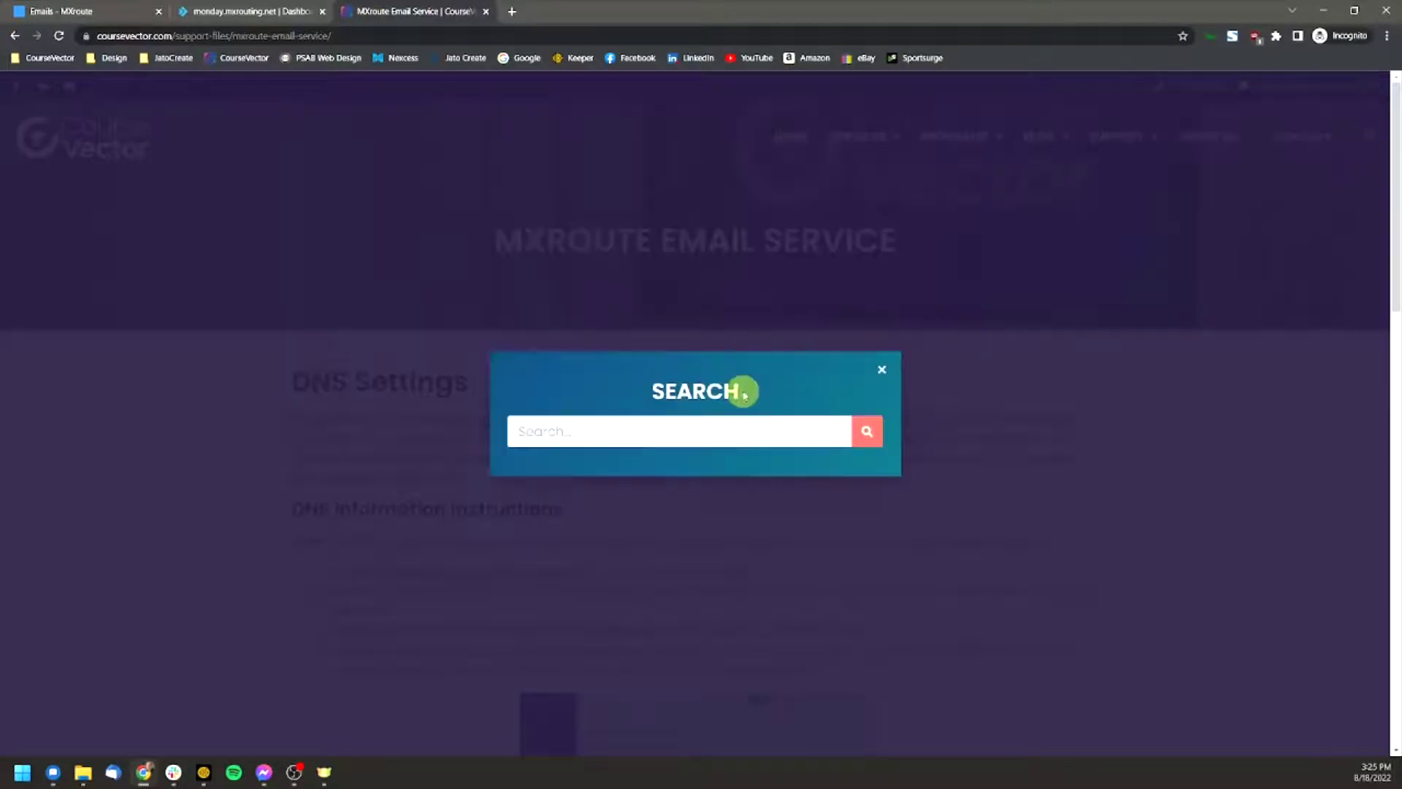
left_click(881, 370)
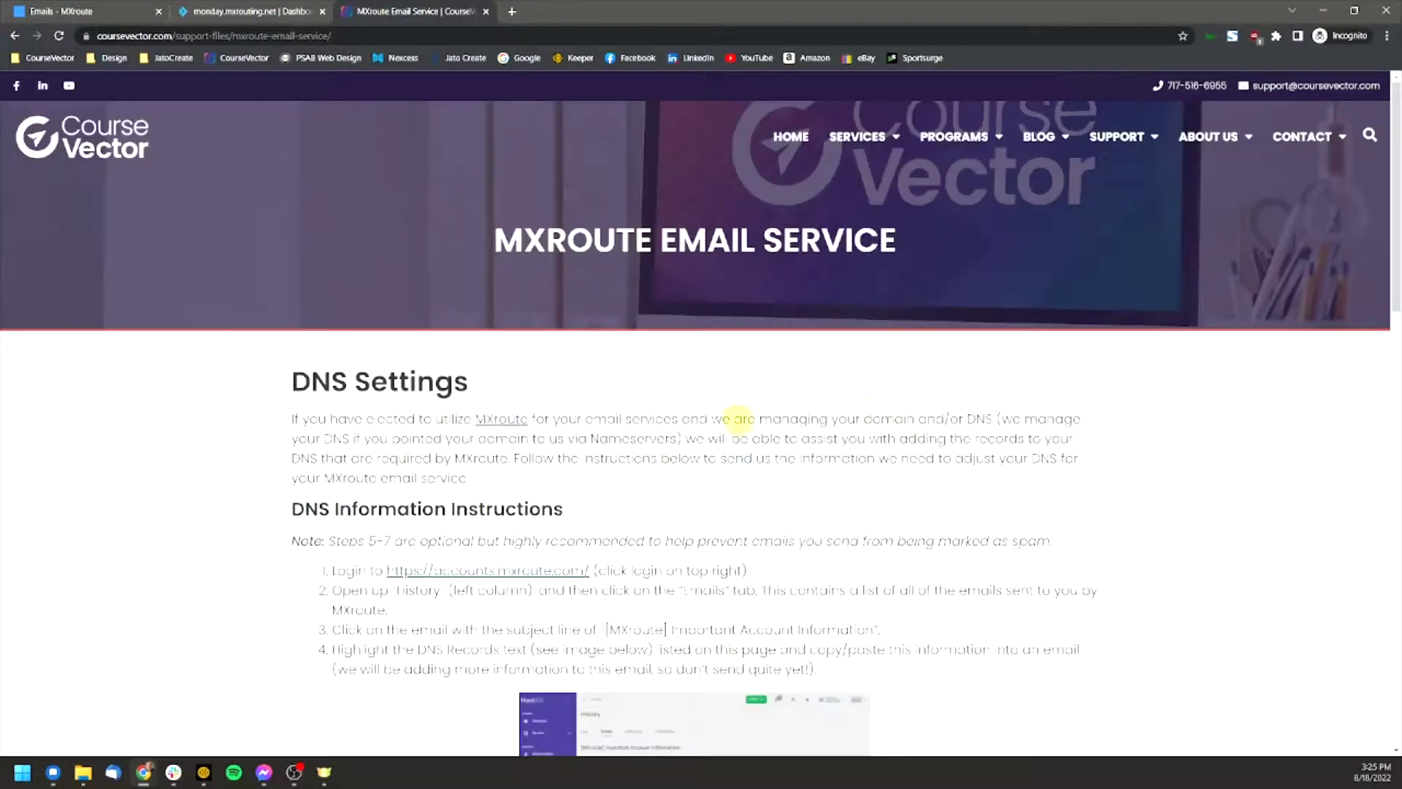
Step: Read through the DNS Information Instructions, then return to the MXroute tab
scroll(502, 440, "down", 2)
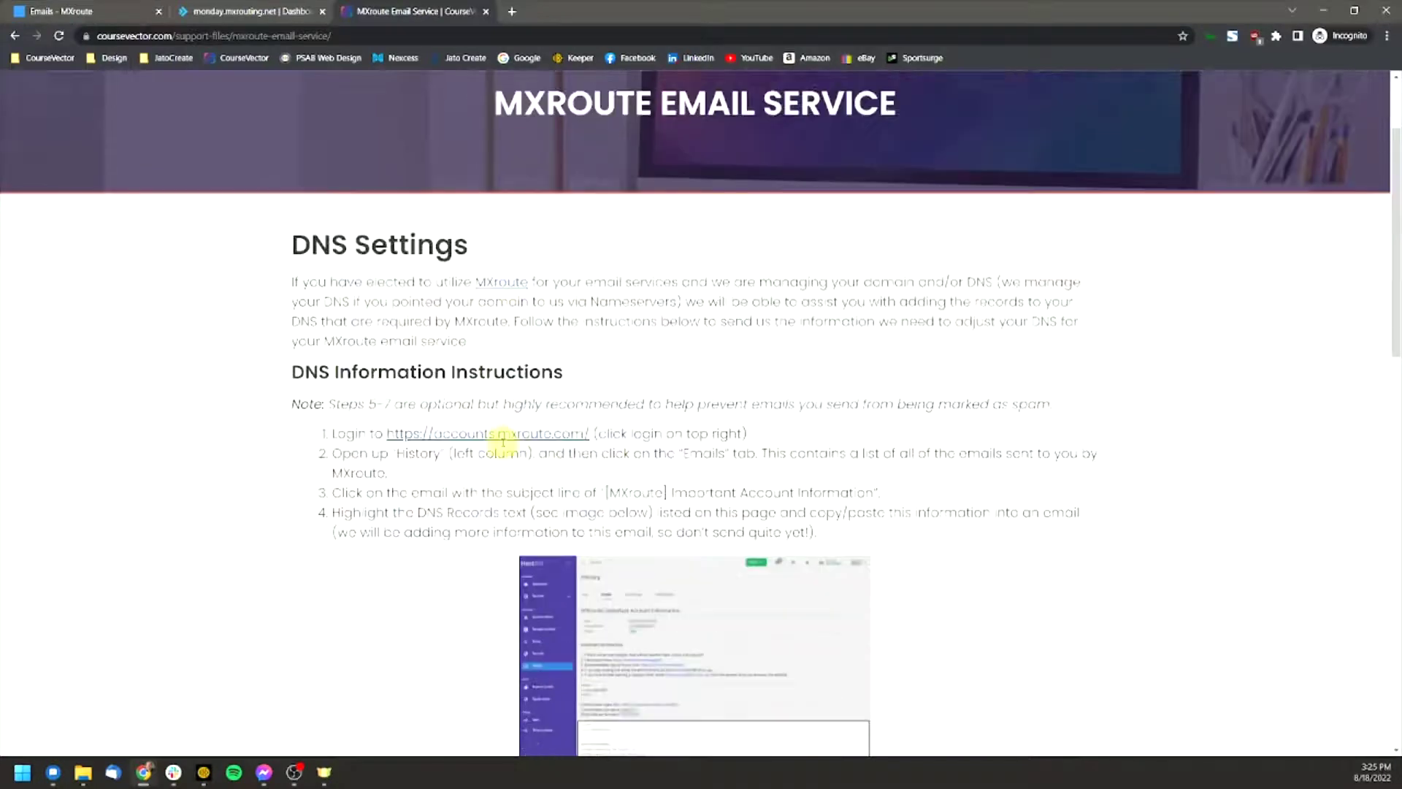
scroll(292, 228, "down", 2)
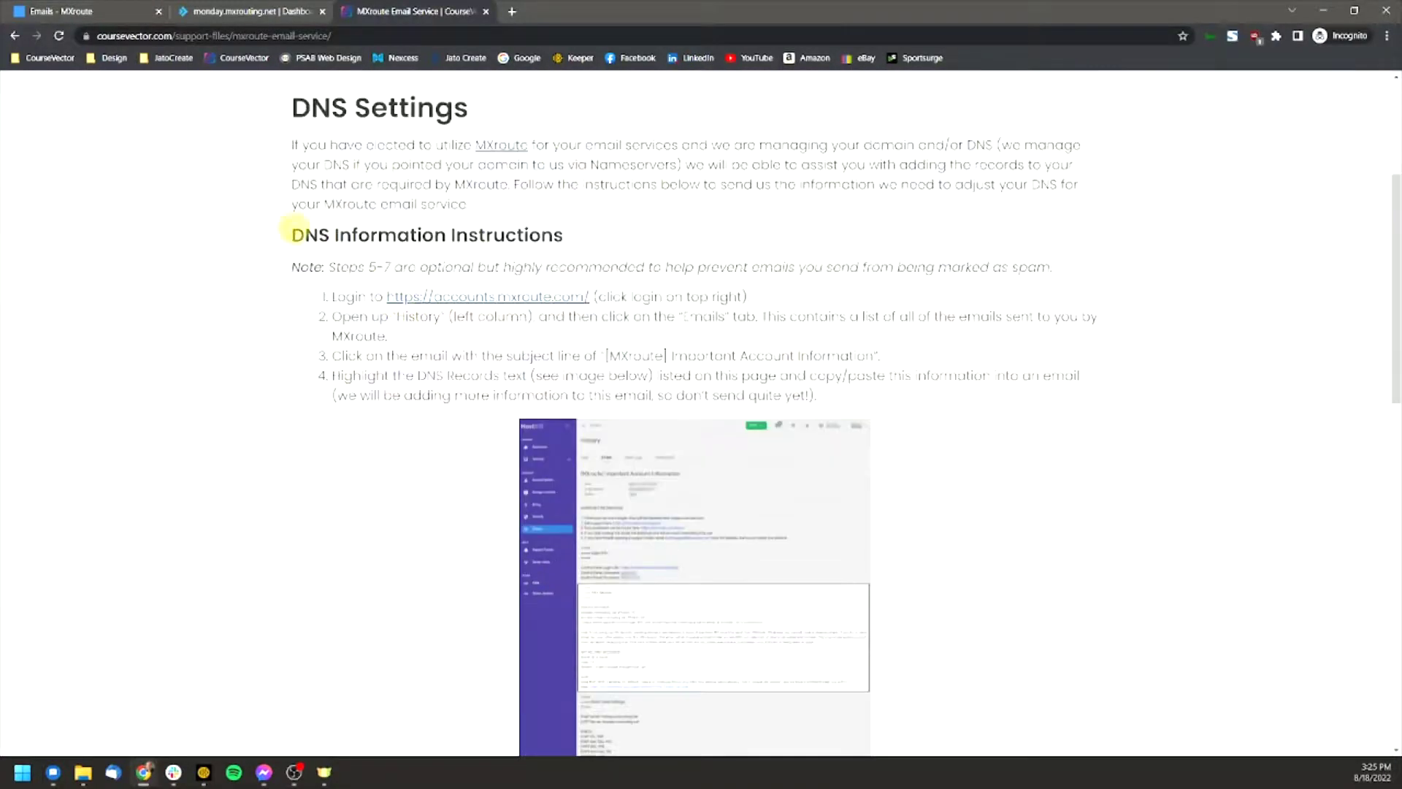
left_click_drag(296, 232, 554, 382)
left_click(555, 381)
scroll(428, 358, "down", 2)
scroll(548, 355, "down", 1)
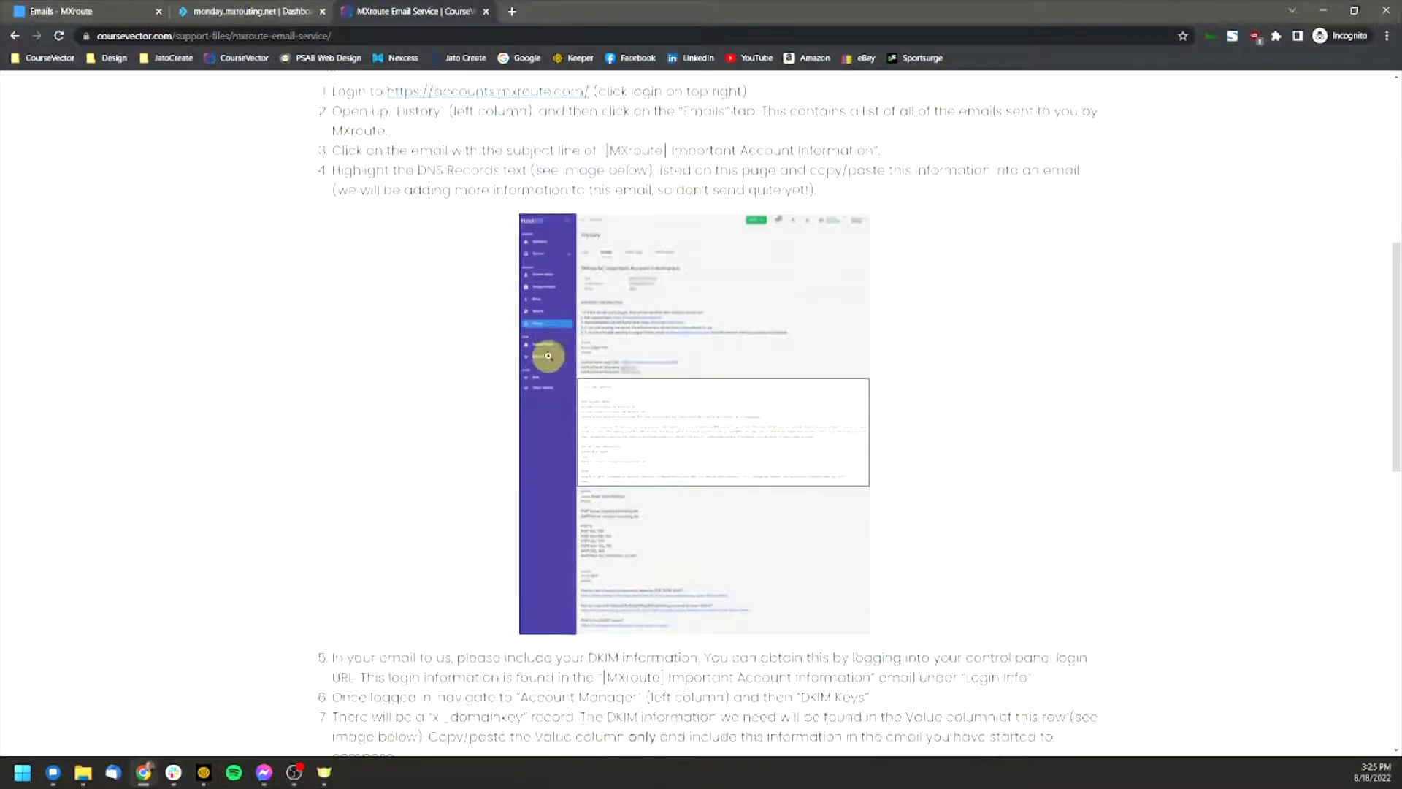
scroll(642, 468, "down", 7)
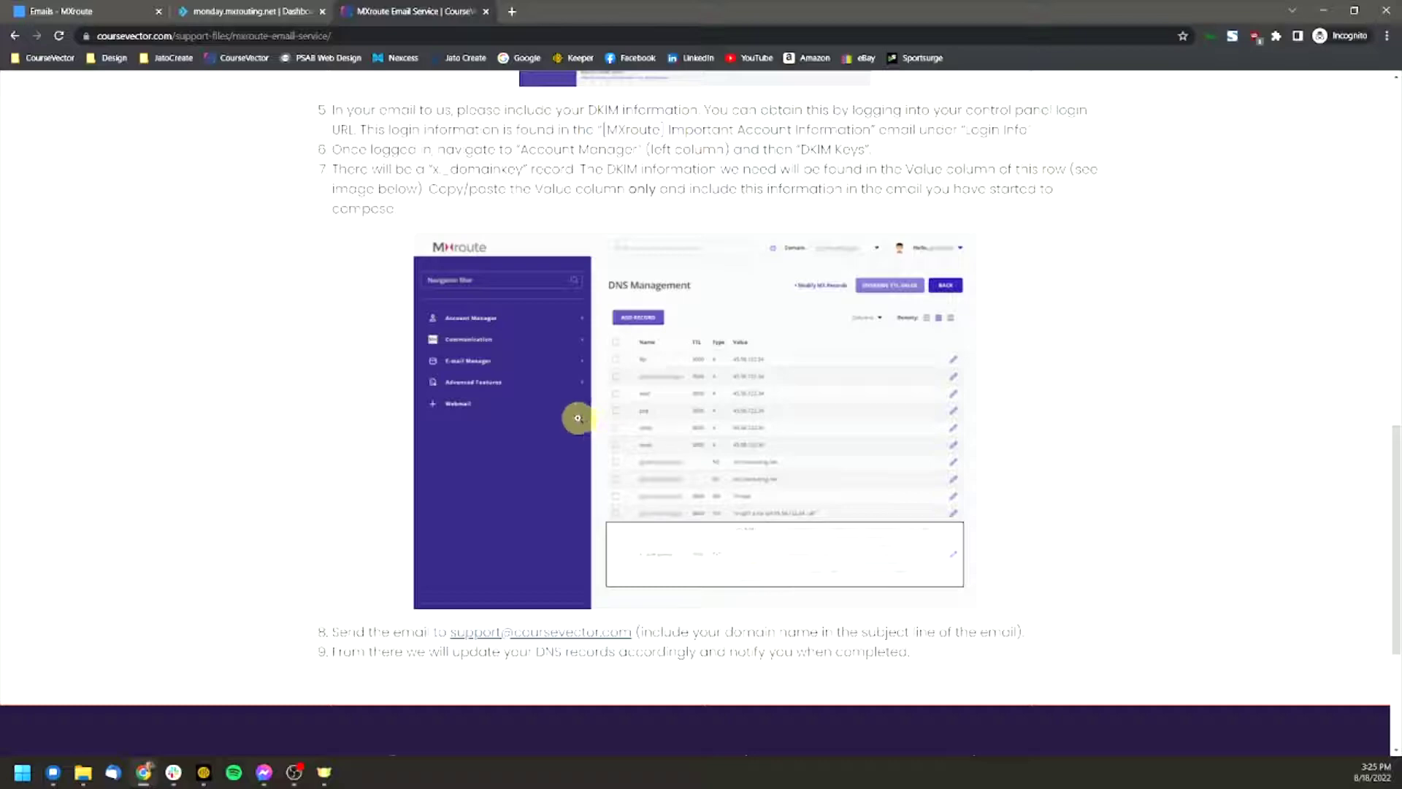
scroll(577, 417, "up", 12)
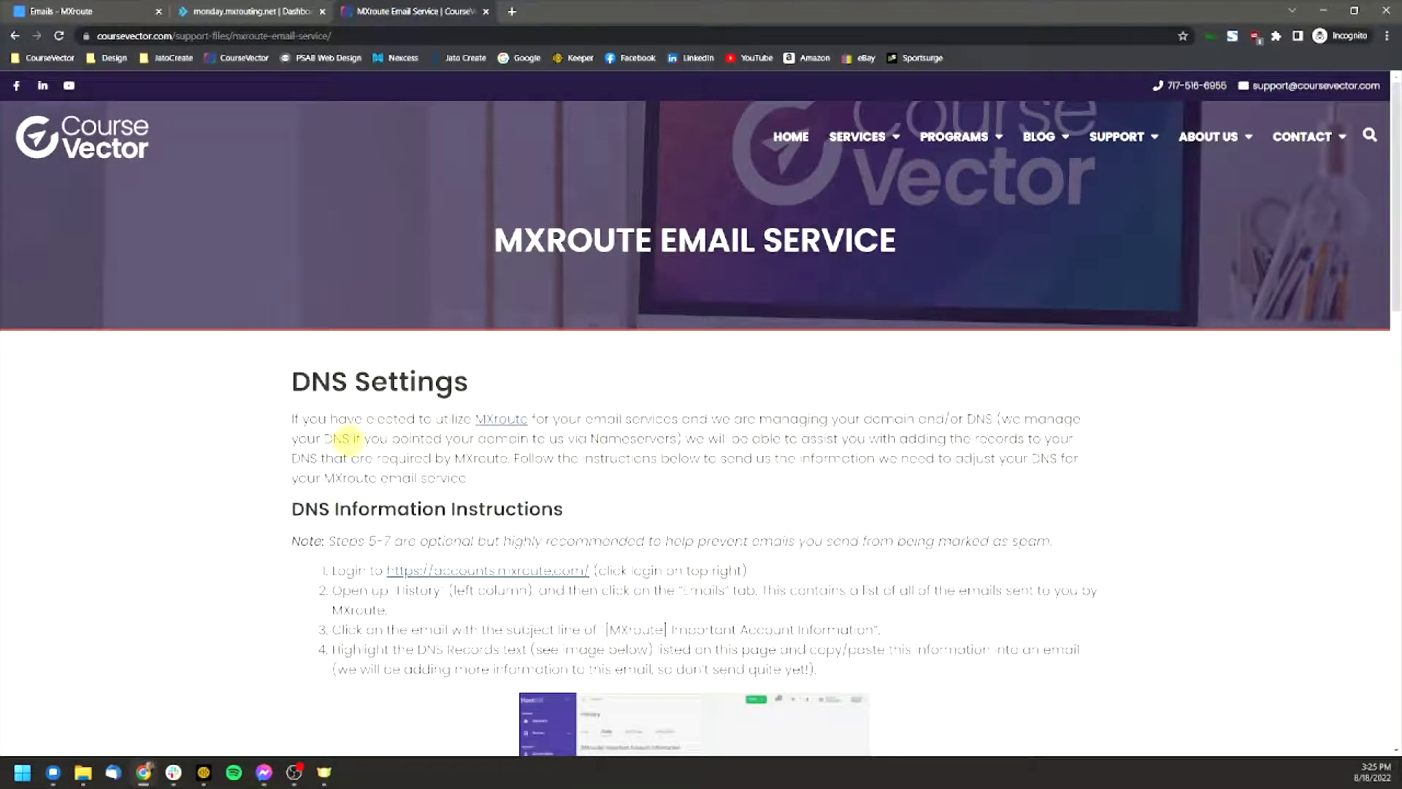
scroll(342, 438, "down", 4)
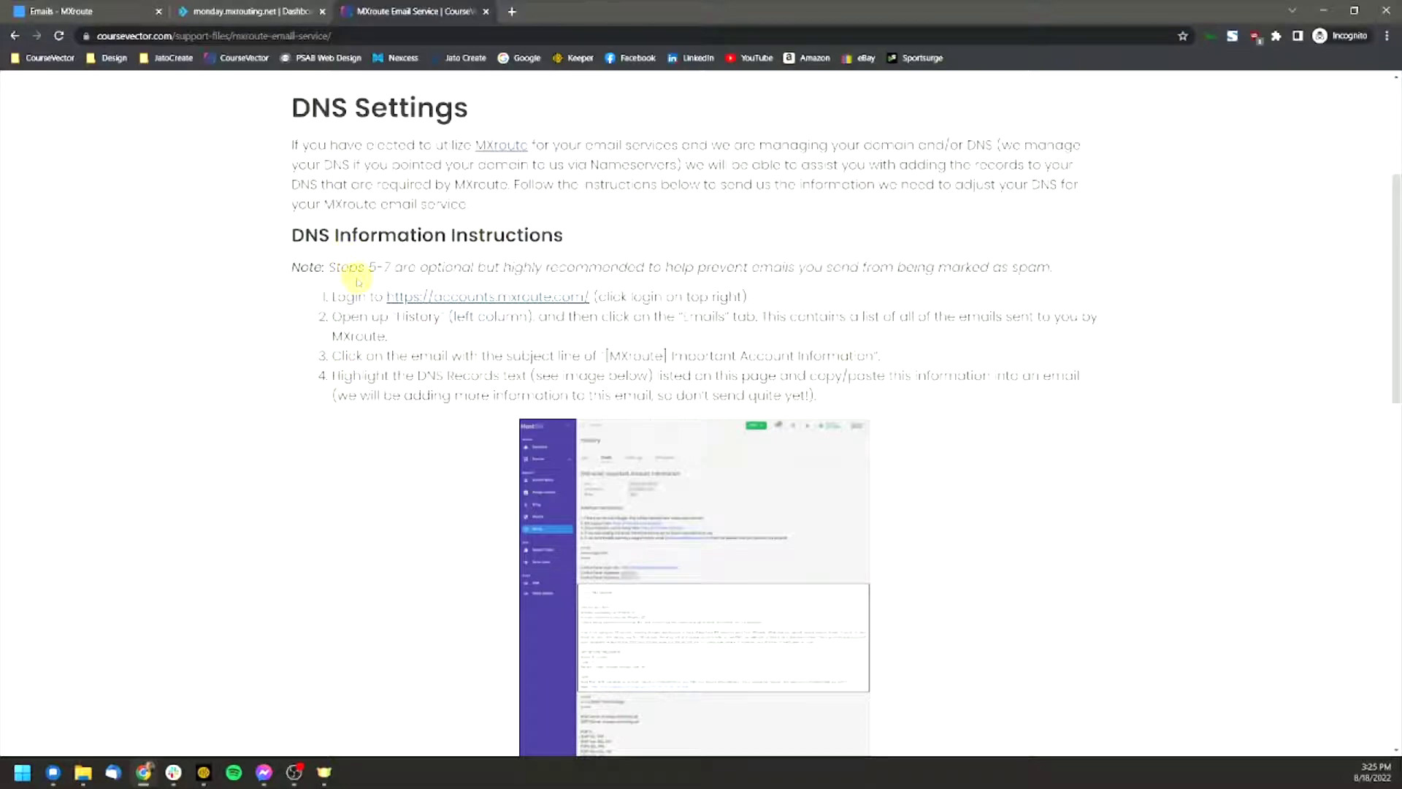
scroll(365, 284, "up", 4)
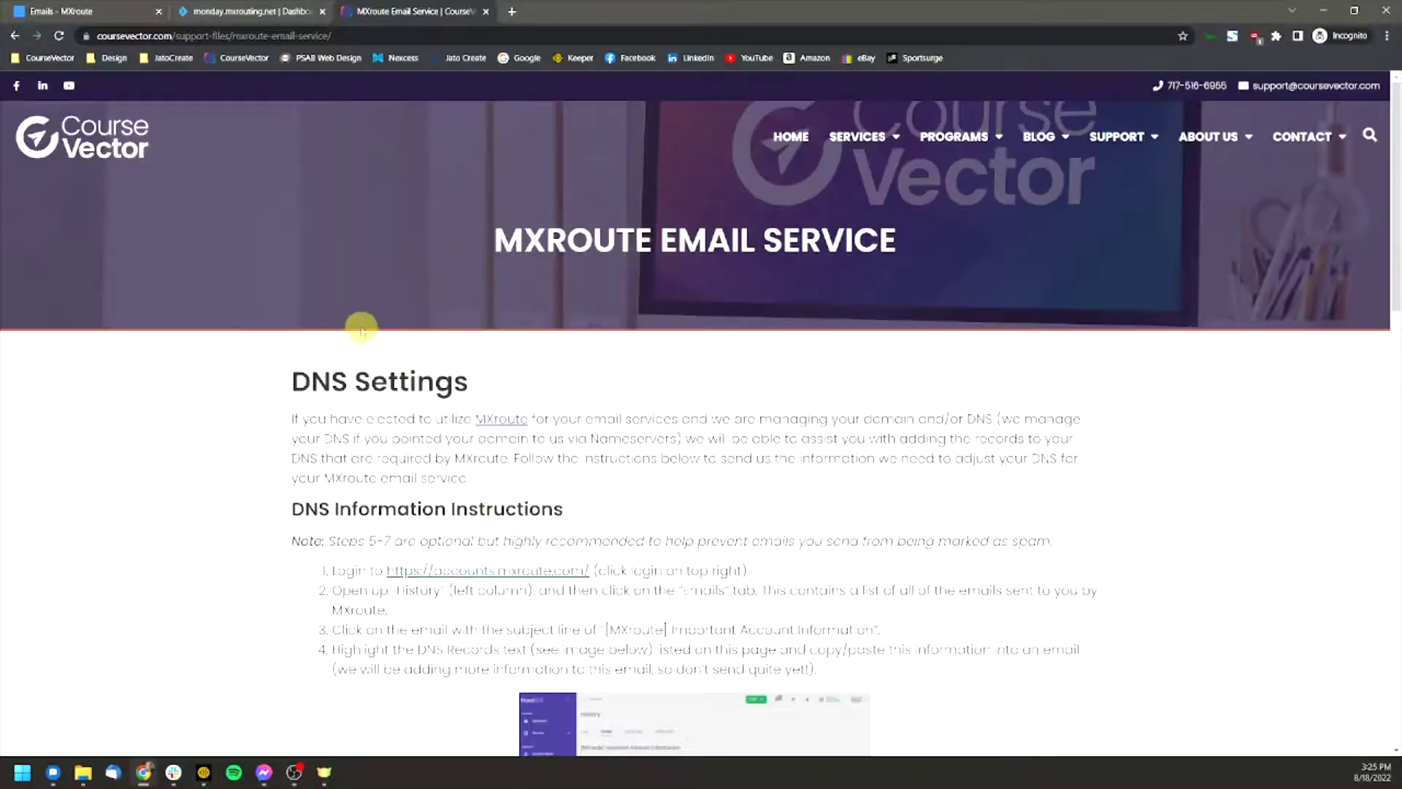
left_click(219, 11)
left_click(113, 8)
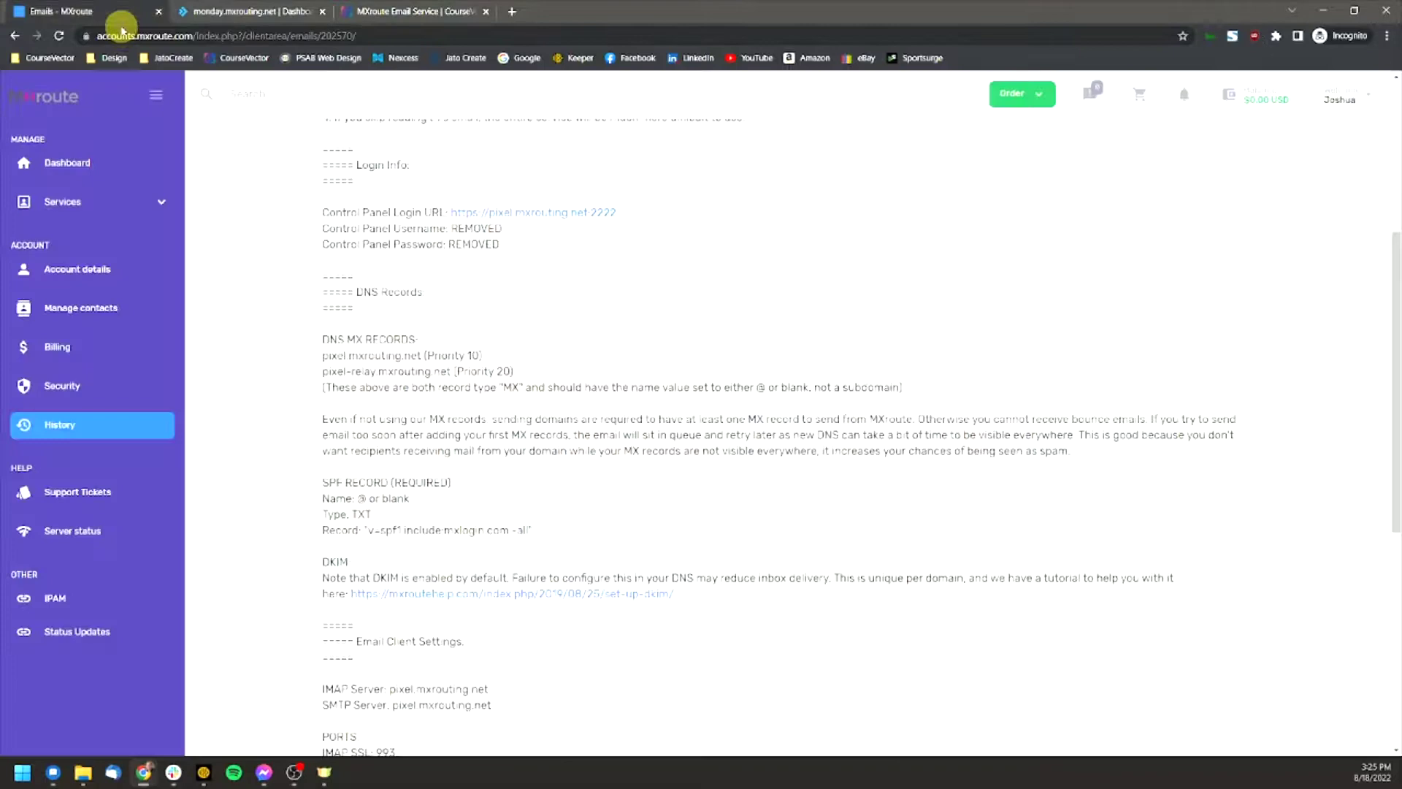
scroll(394, 358, "down", 1)
scroll(394, 358, "up", 3)
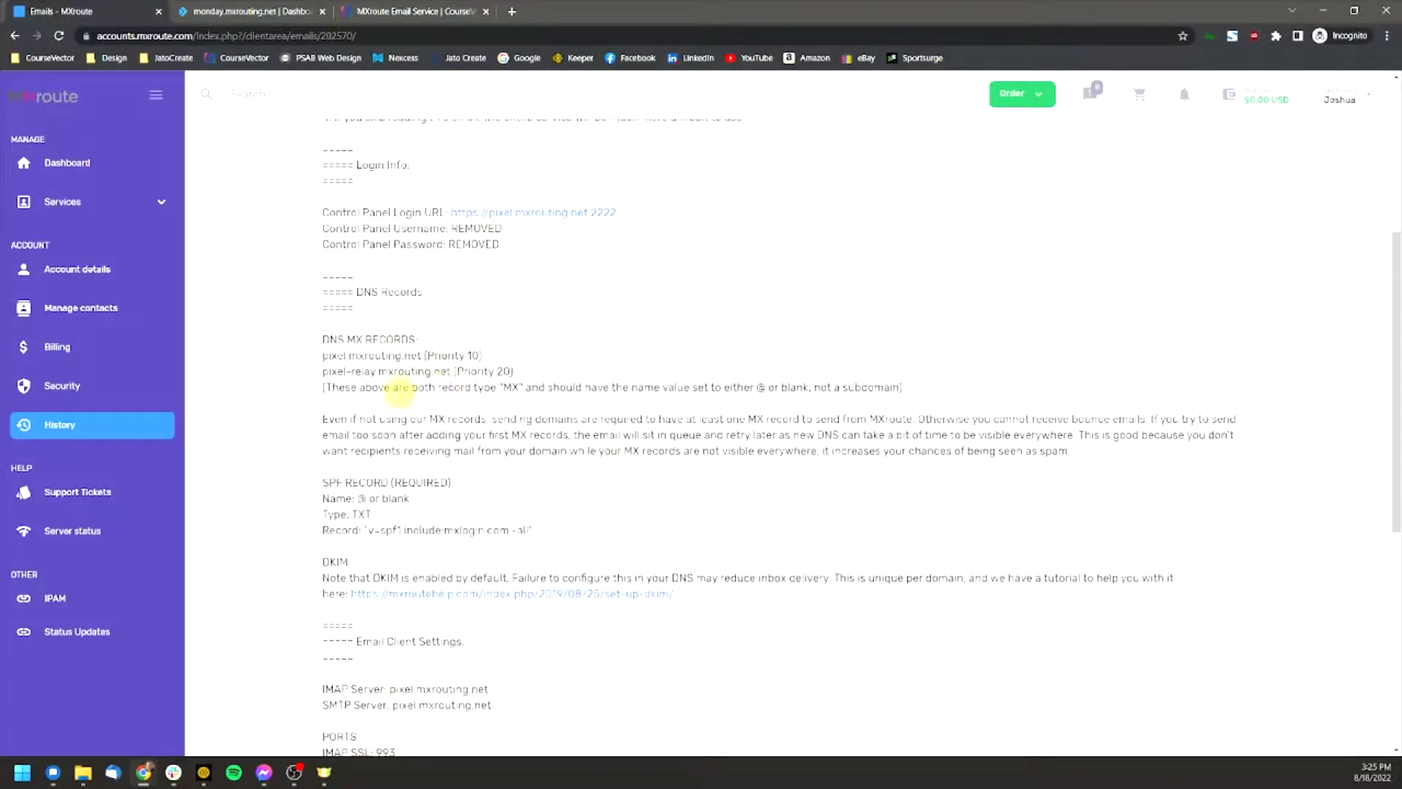
left_click_drag(320, 349, 491, 381)
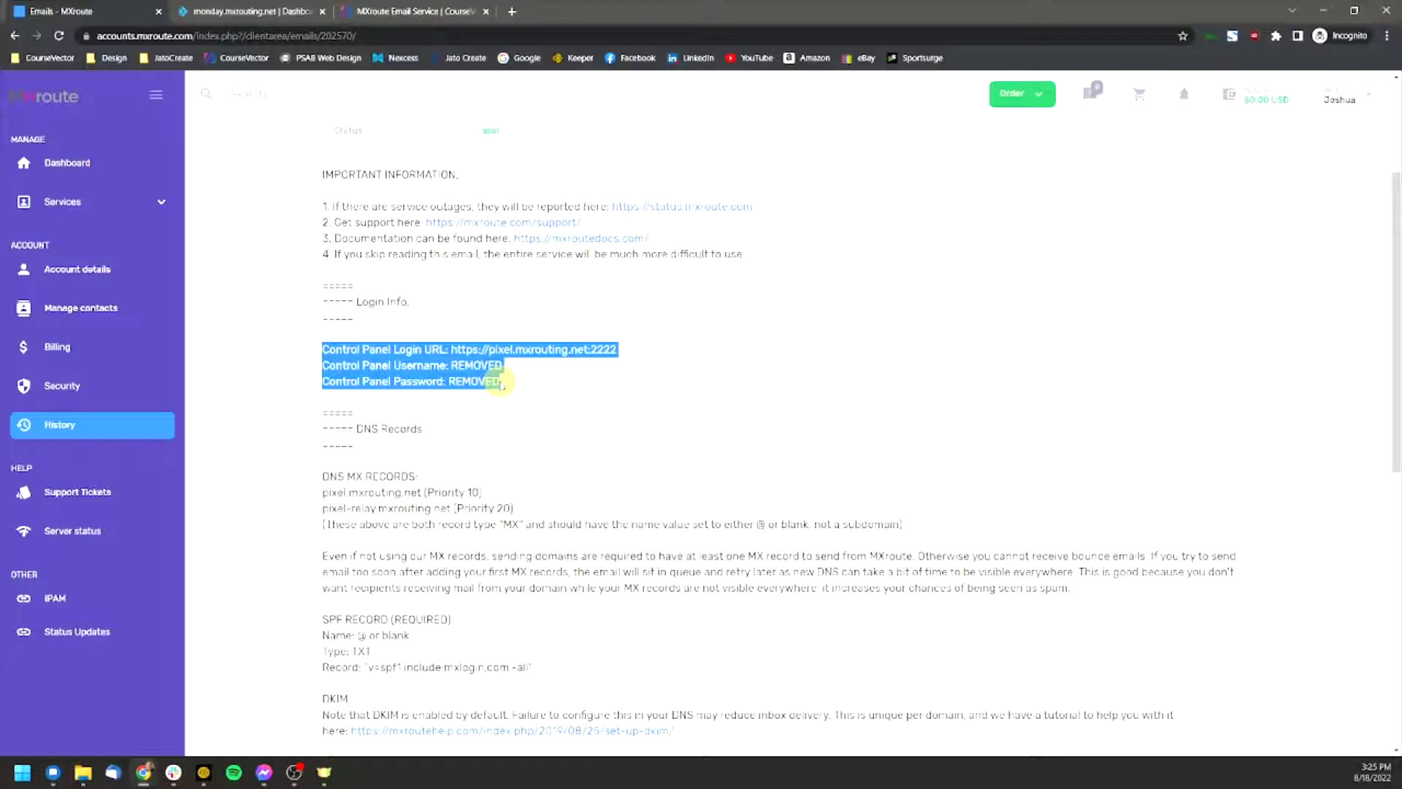
left_click(410, 379)
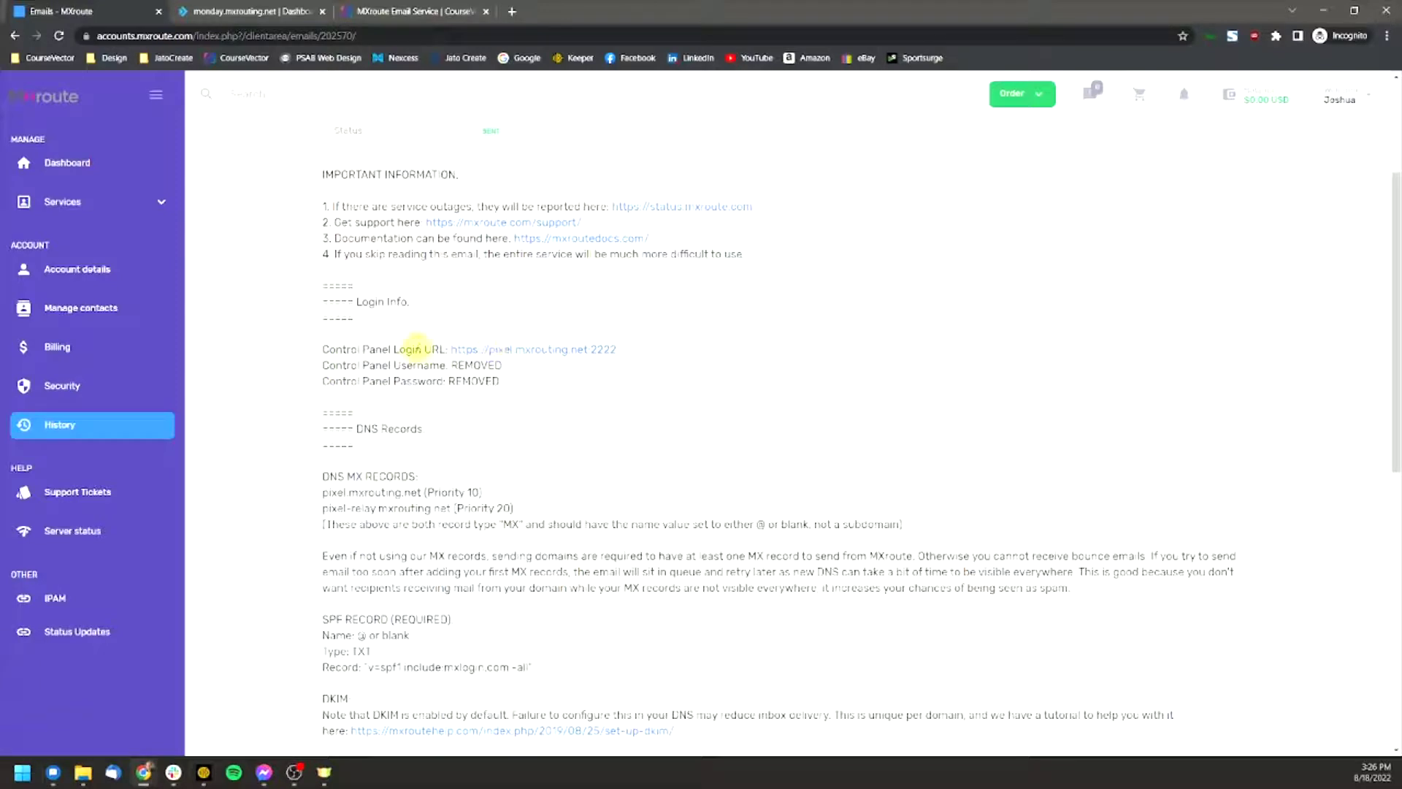
left_click_drag(365, 349, 631, 354)
left_click(631, 354)
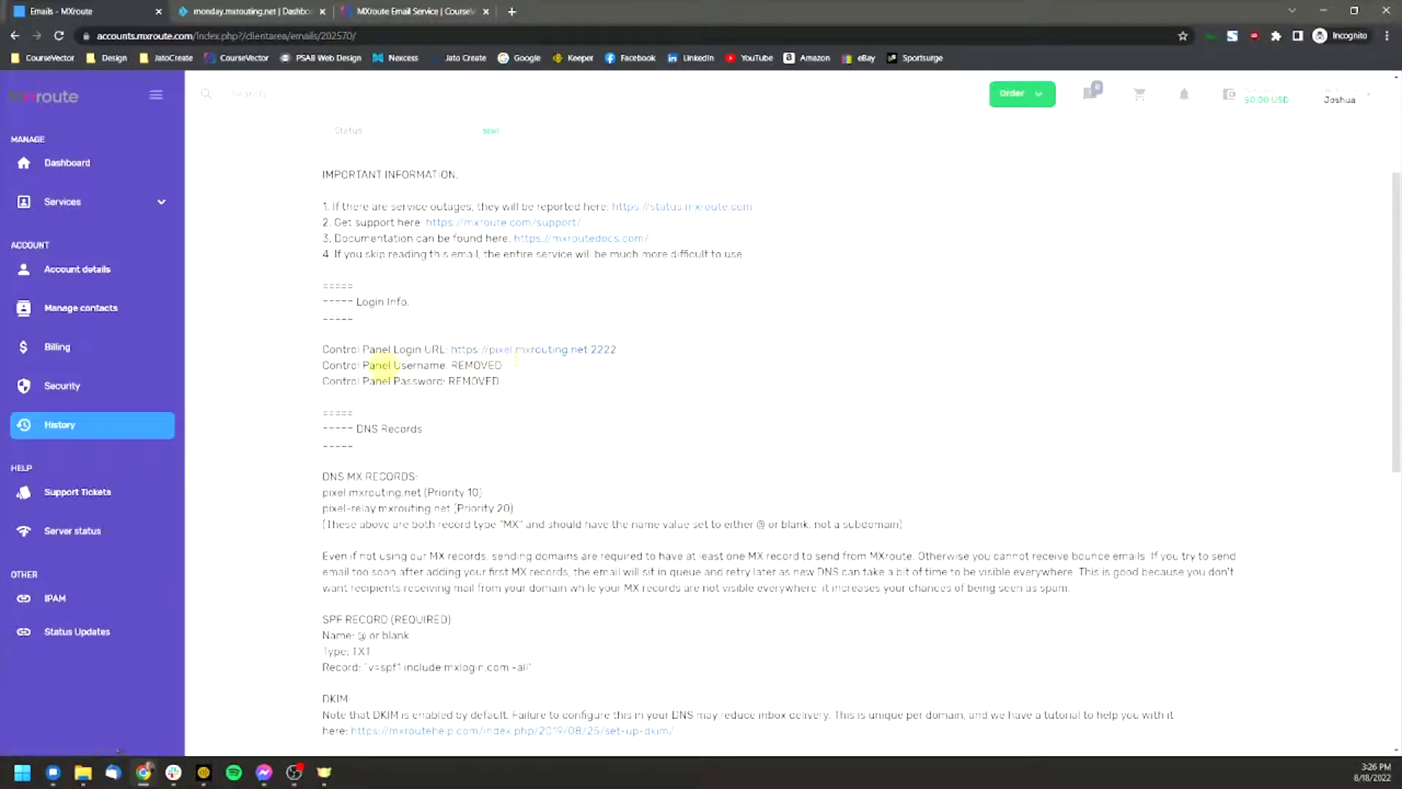
left_click_drag(363, 365, 497, 365)
left_click(444, 363)
scroll(487, 395, "up", 1)
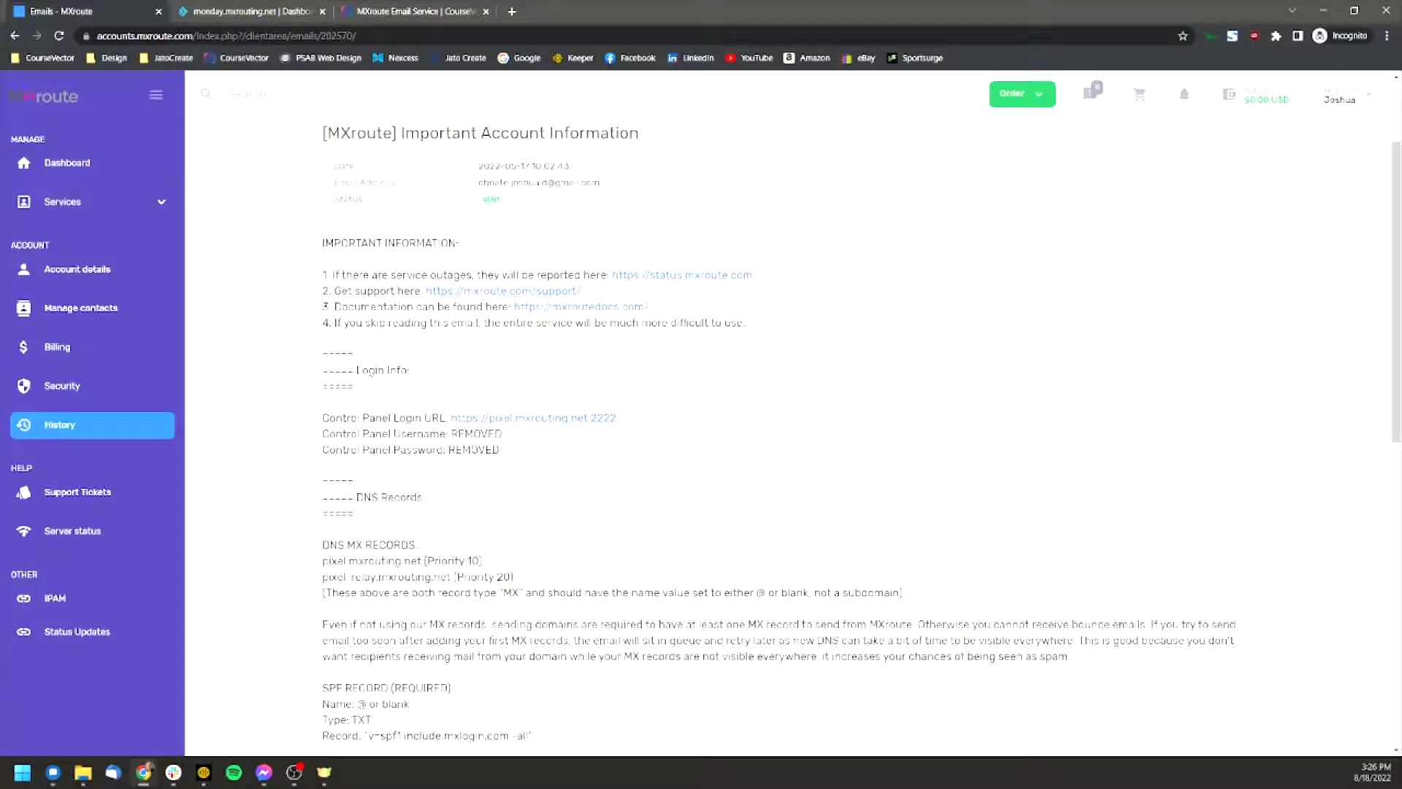
Step: In the monday.mxrouting.net control panel, open E-mail Manager > E-mail Accounts for rootforhealth.org
left_click(249, 7)
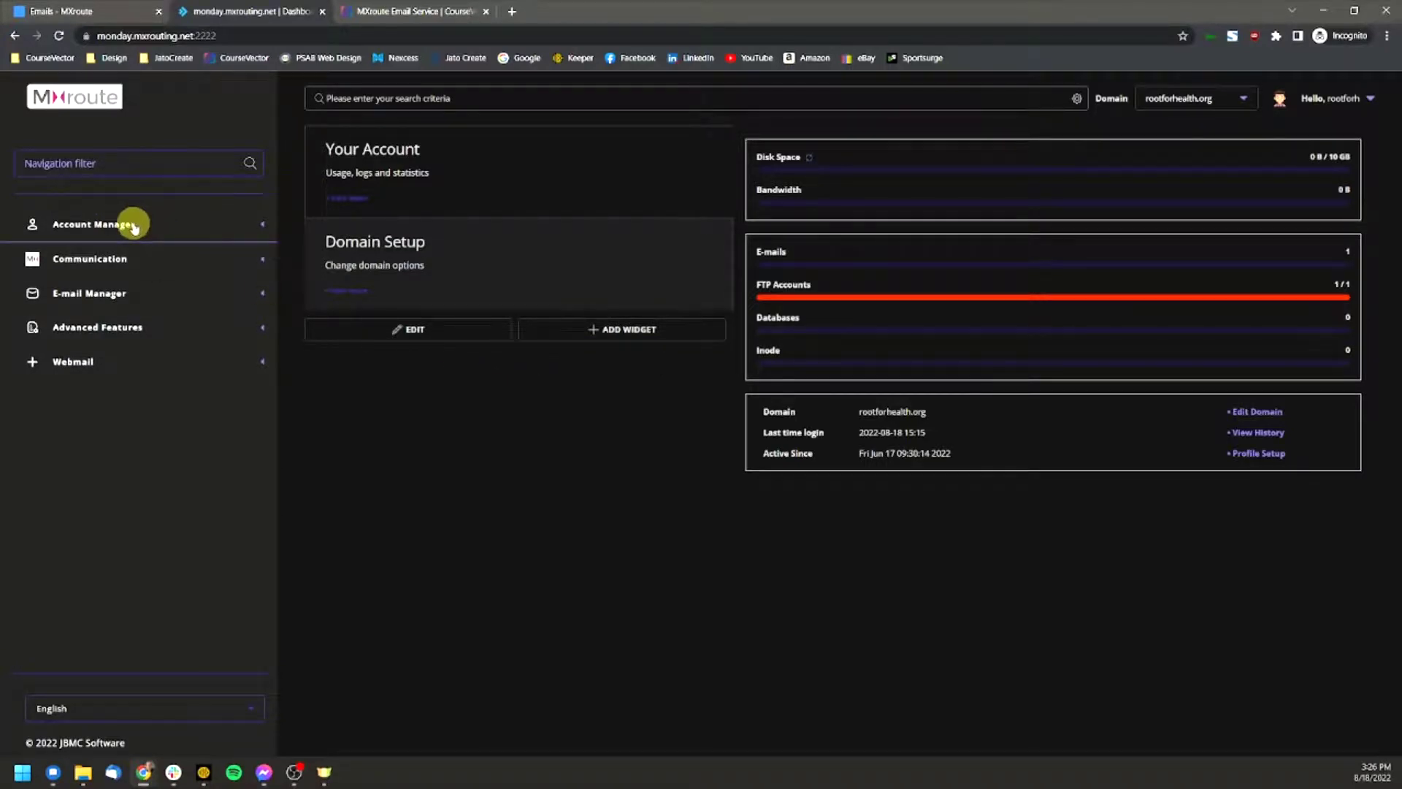
left_click(84, 295)
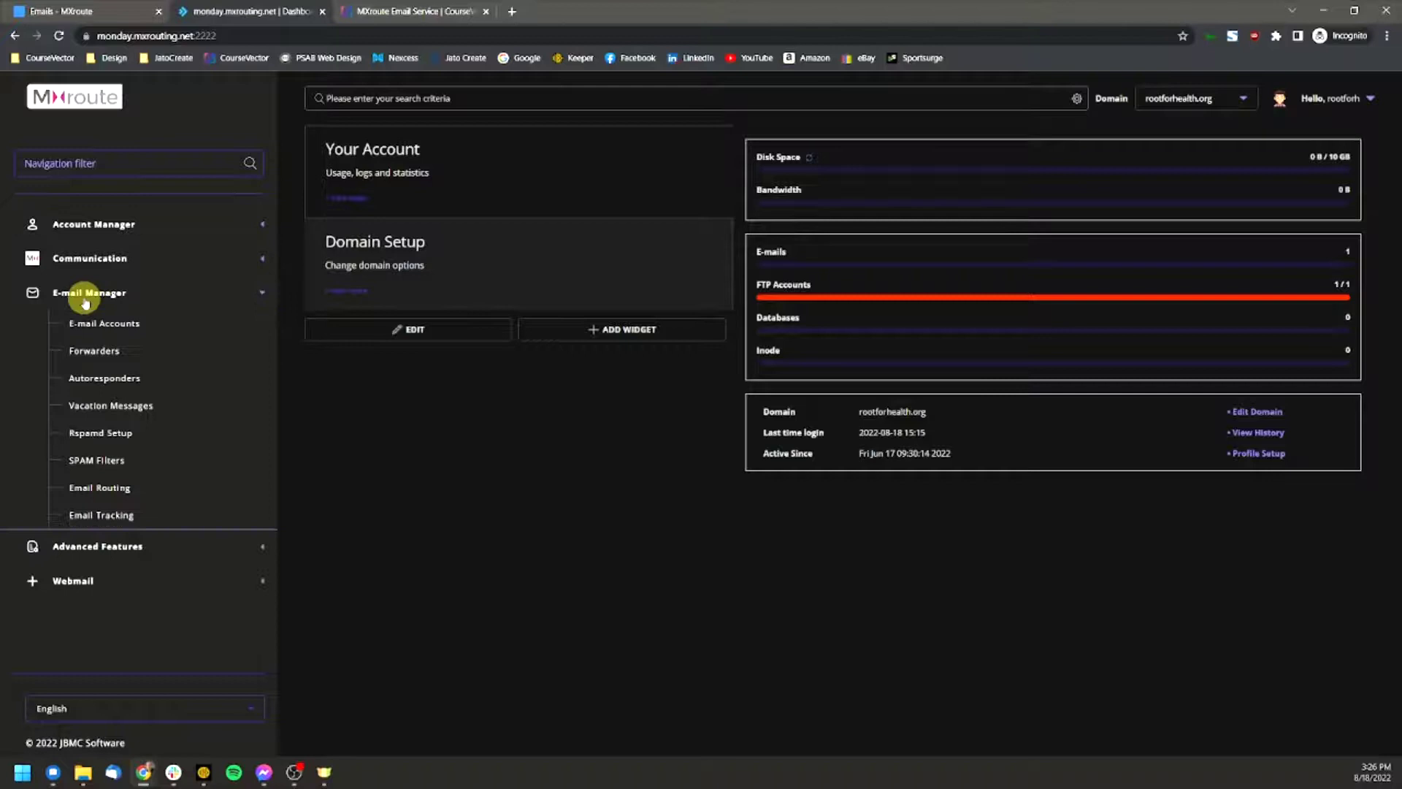
left_click(100, 323)
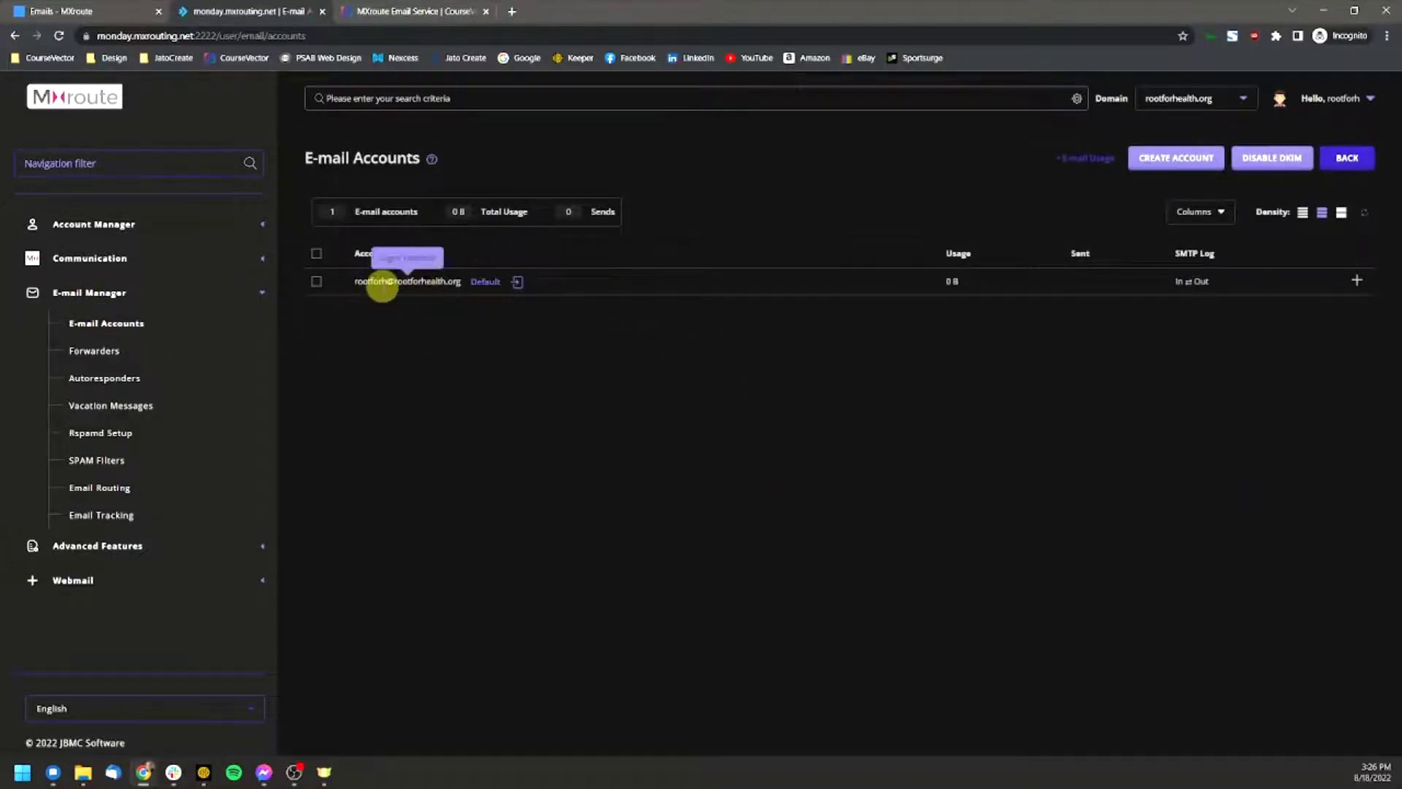
Step: Fill the Create Mail Account form with a username, a generated password and a 500 MB quota, not unlimited
left_click(1163, 167)
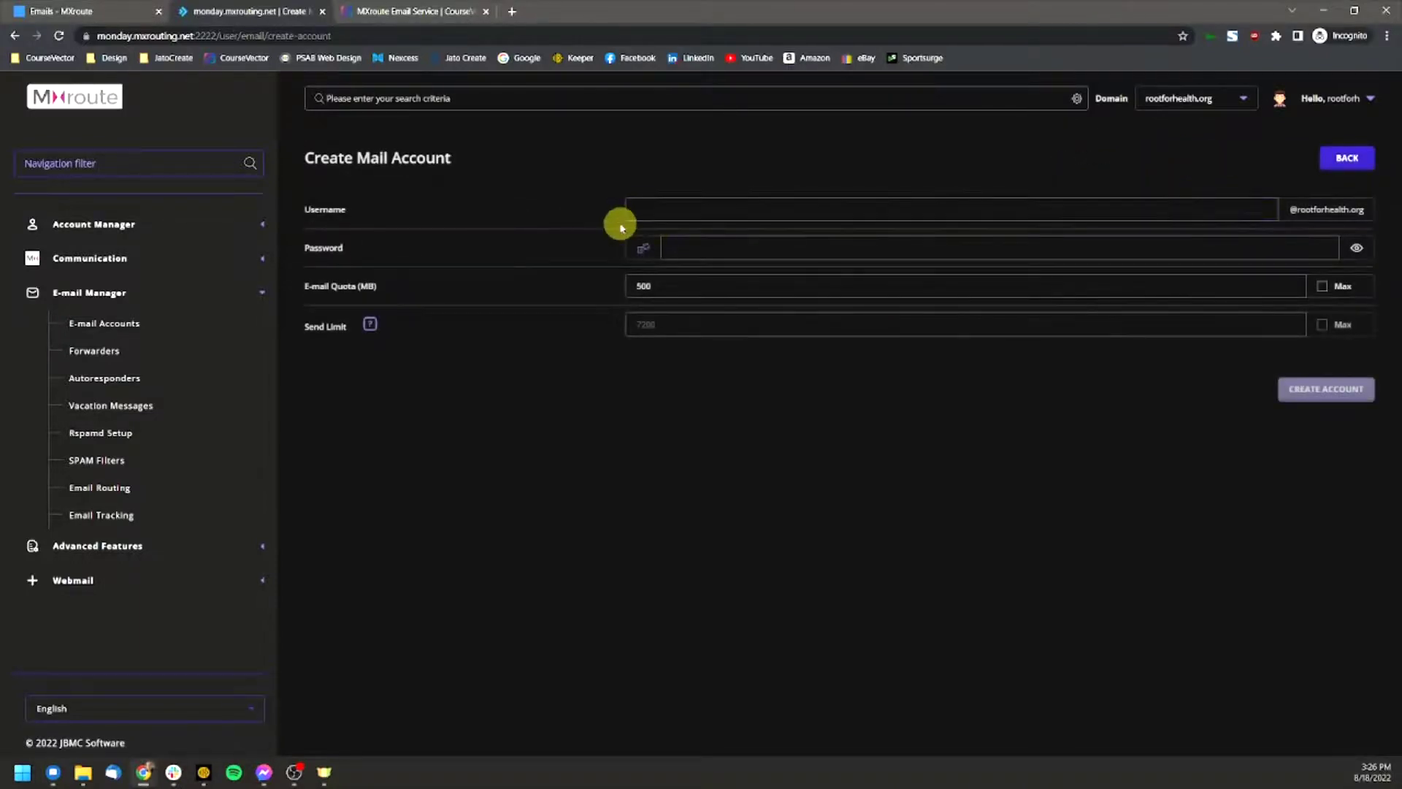
left_click(639, 209)
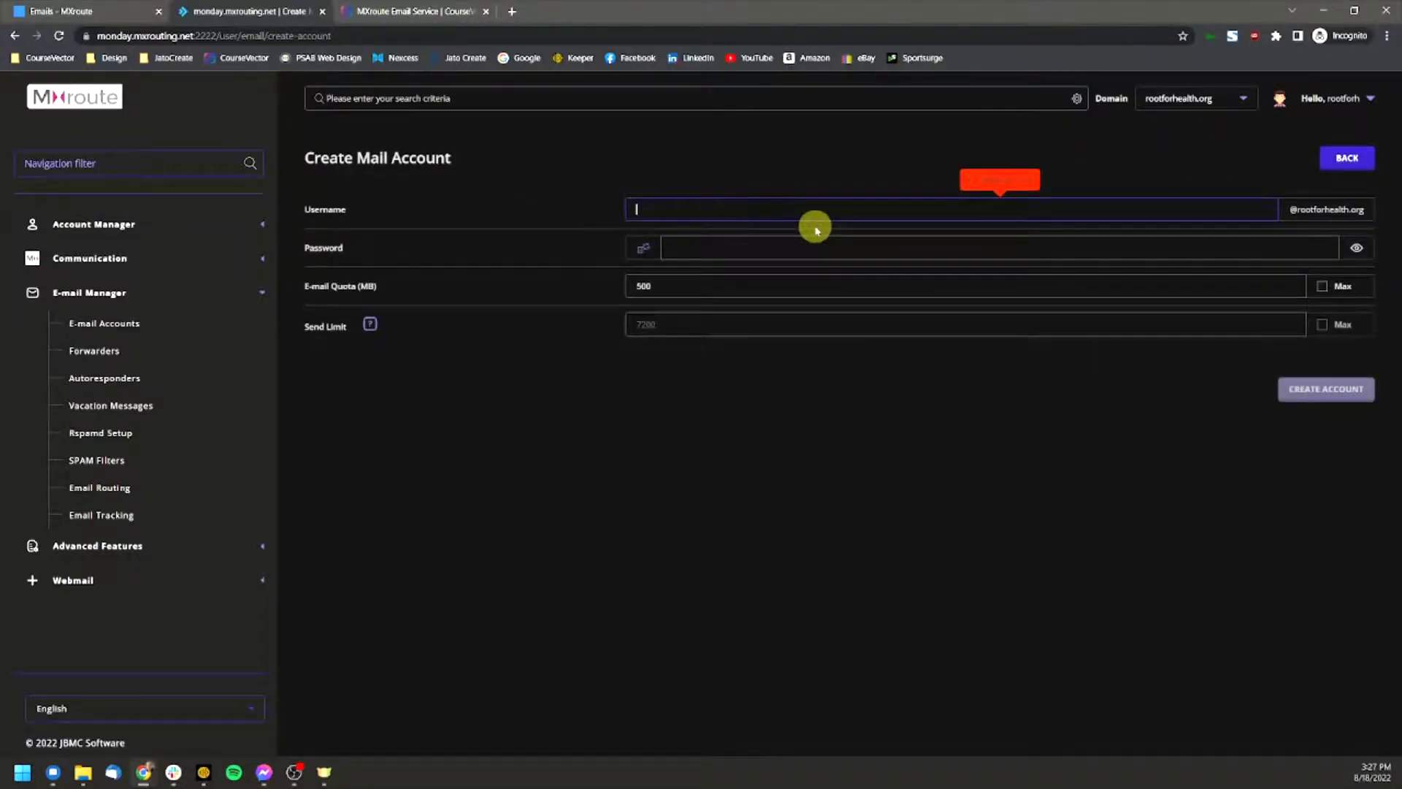
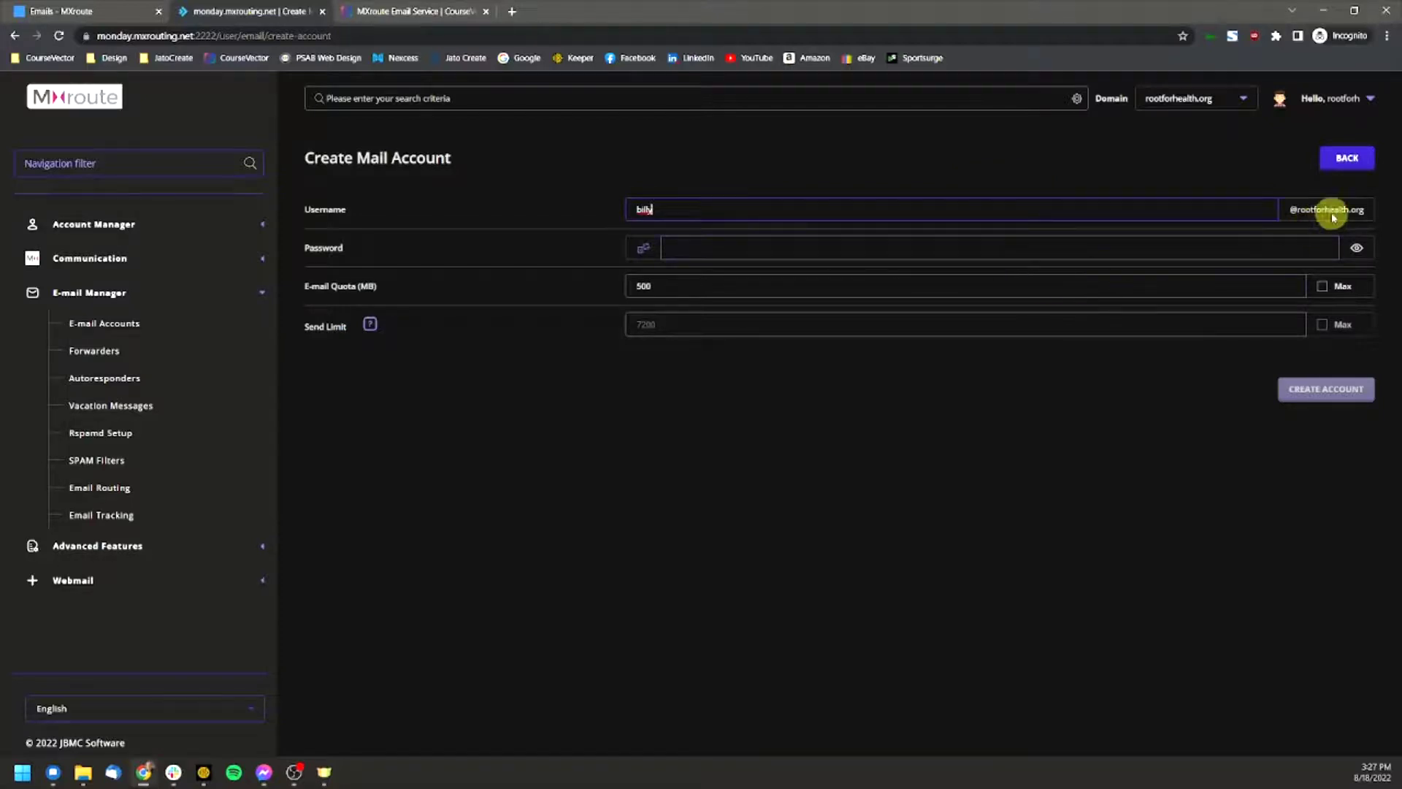
left_click(659, 253)
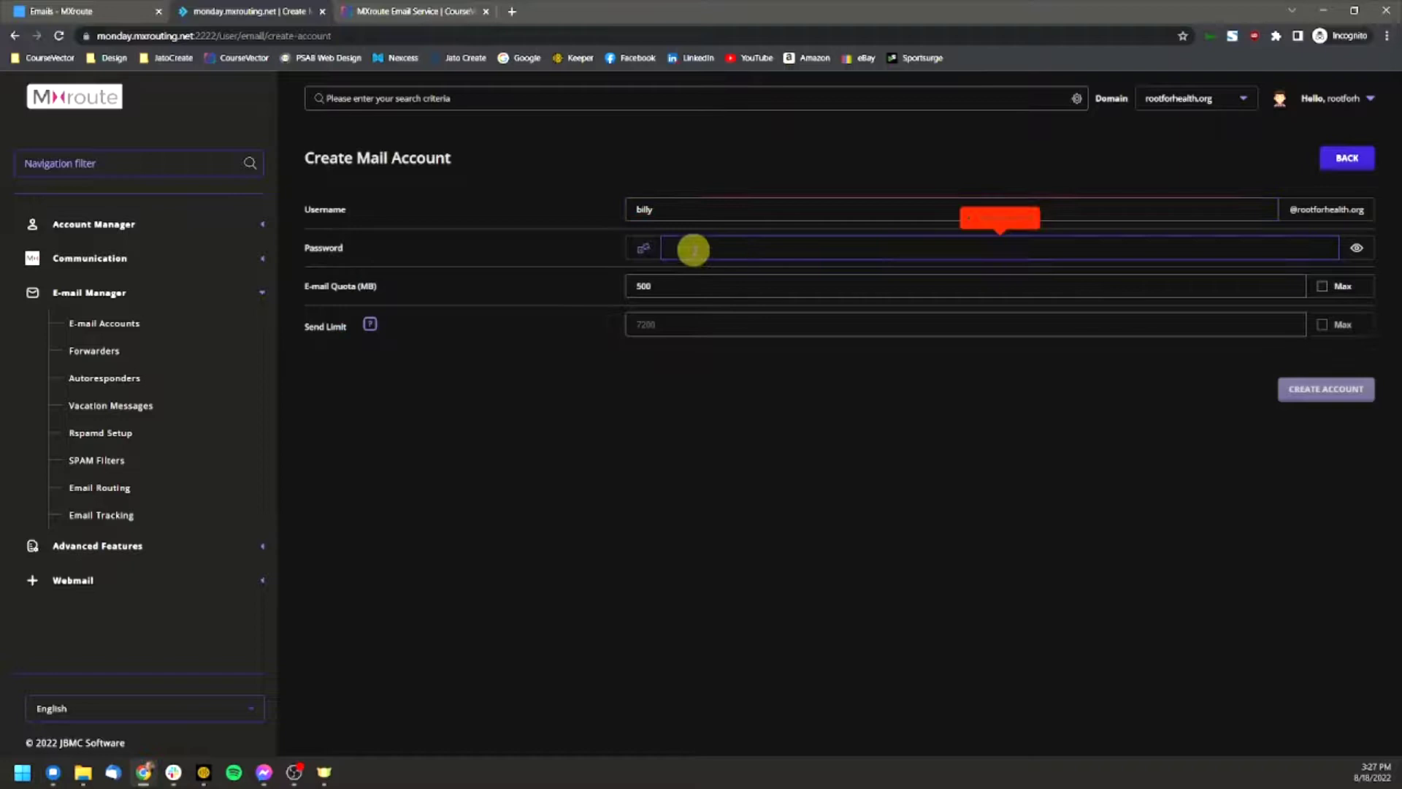
left_click(641, 248)
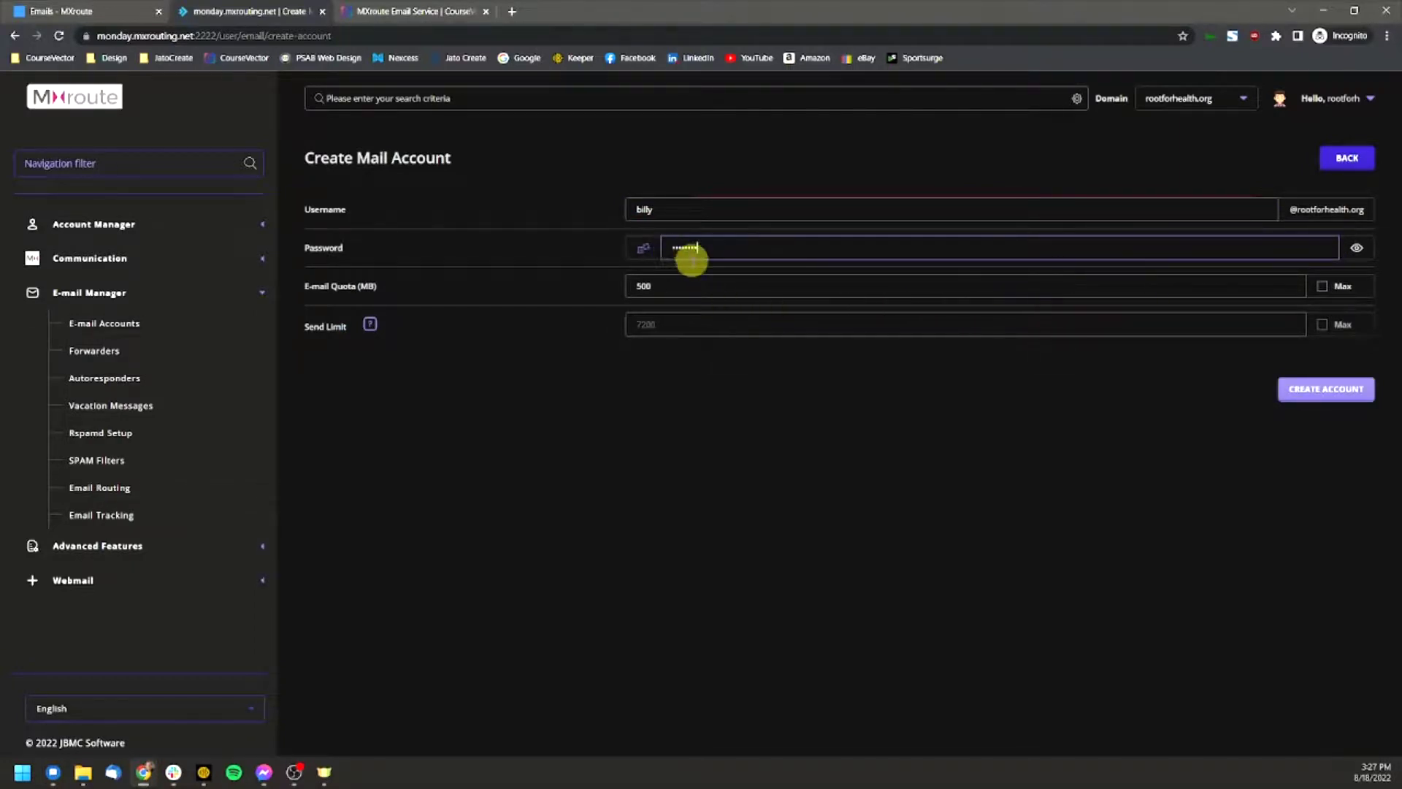
left_click(679, 281)
left_click_drag(680, 281, 579, 283)
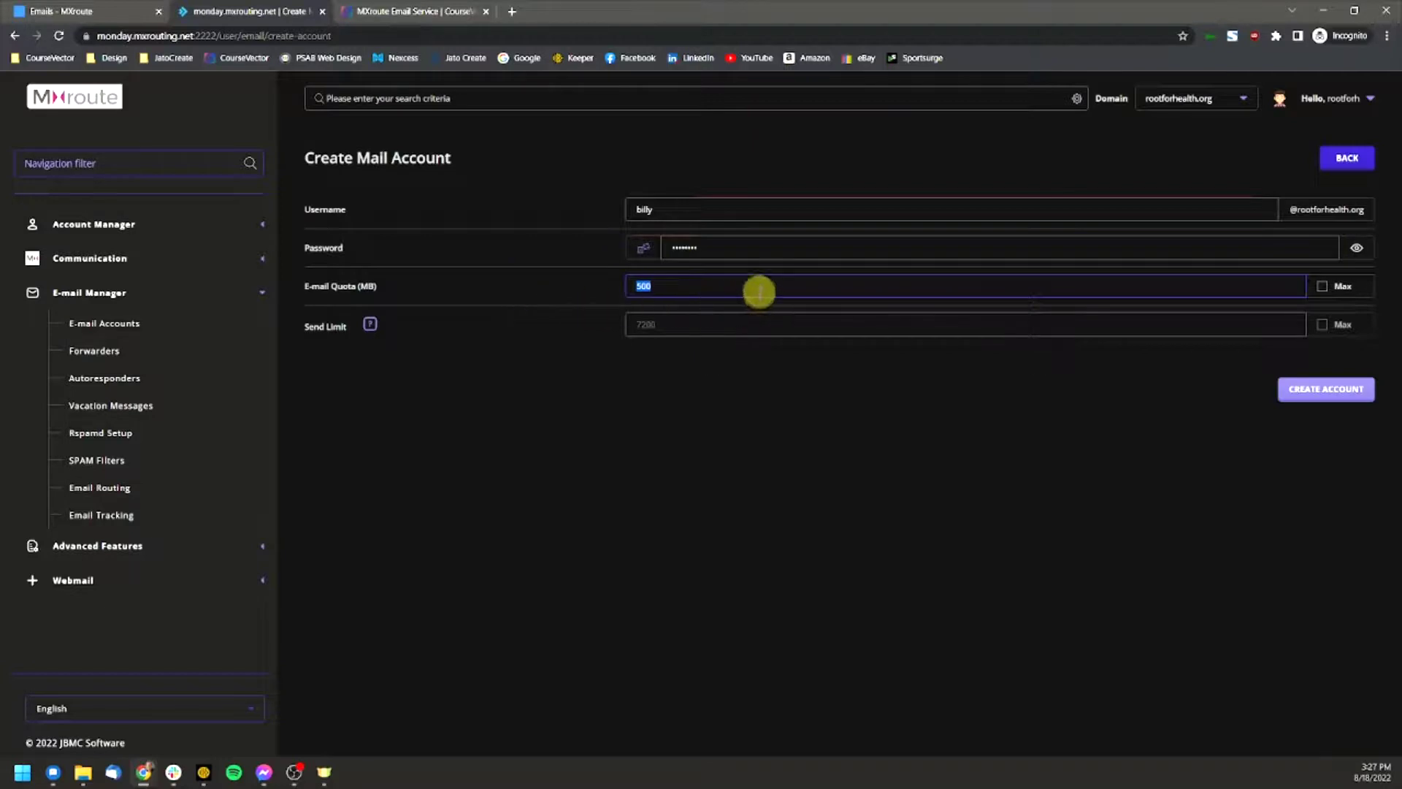
left_click(702, 283)
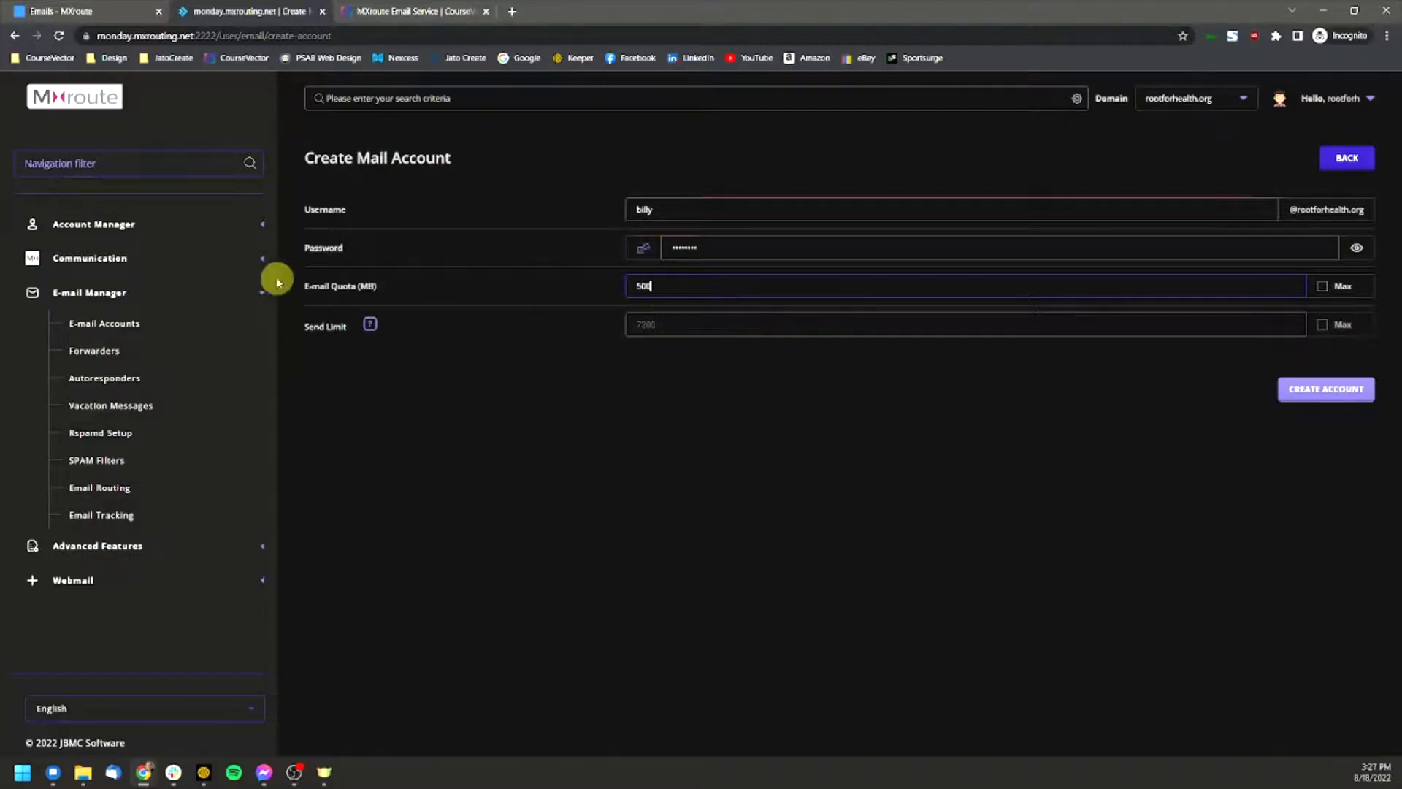
left_click(1326, 287)
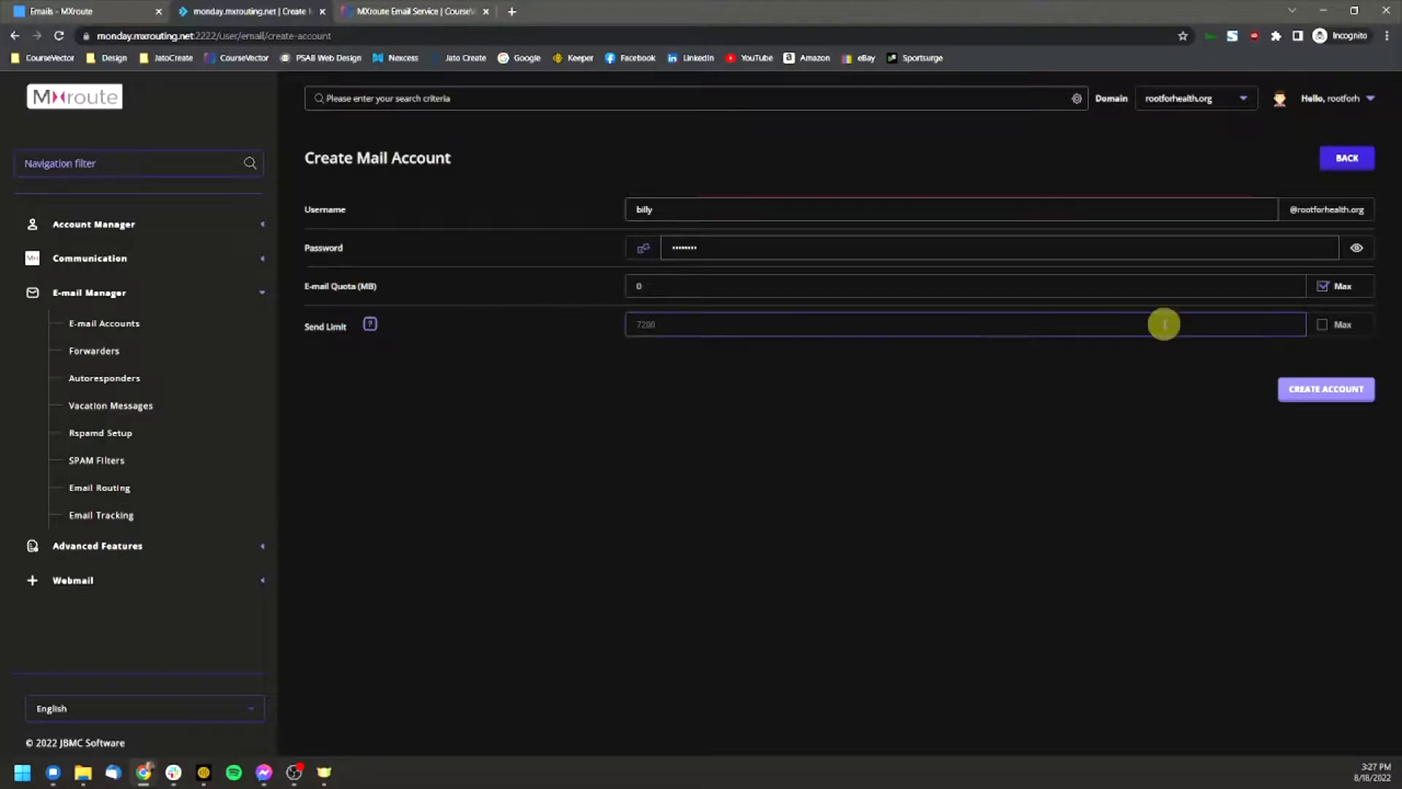
left_click(1323, 287)
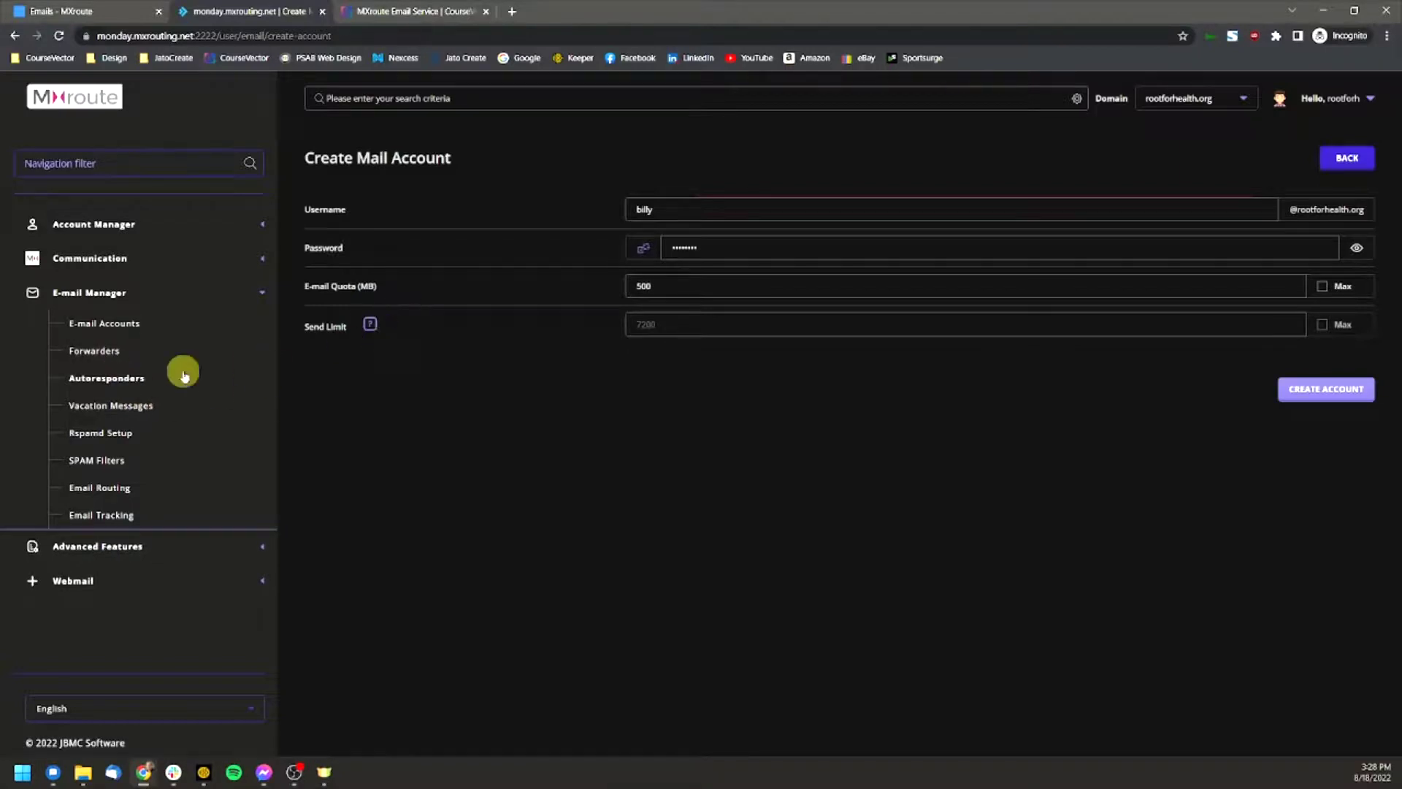
Step: Draft an 'orders' forwarder with a partial destination address, then cancel it unsaved
left_click(96, 351)
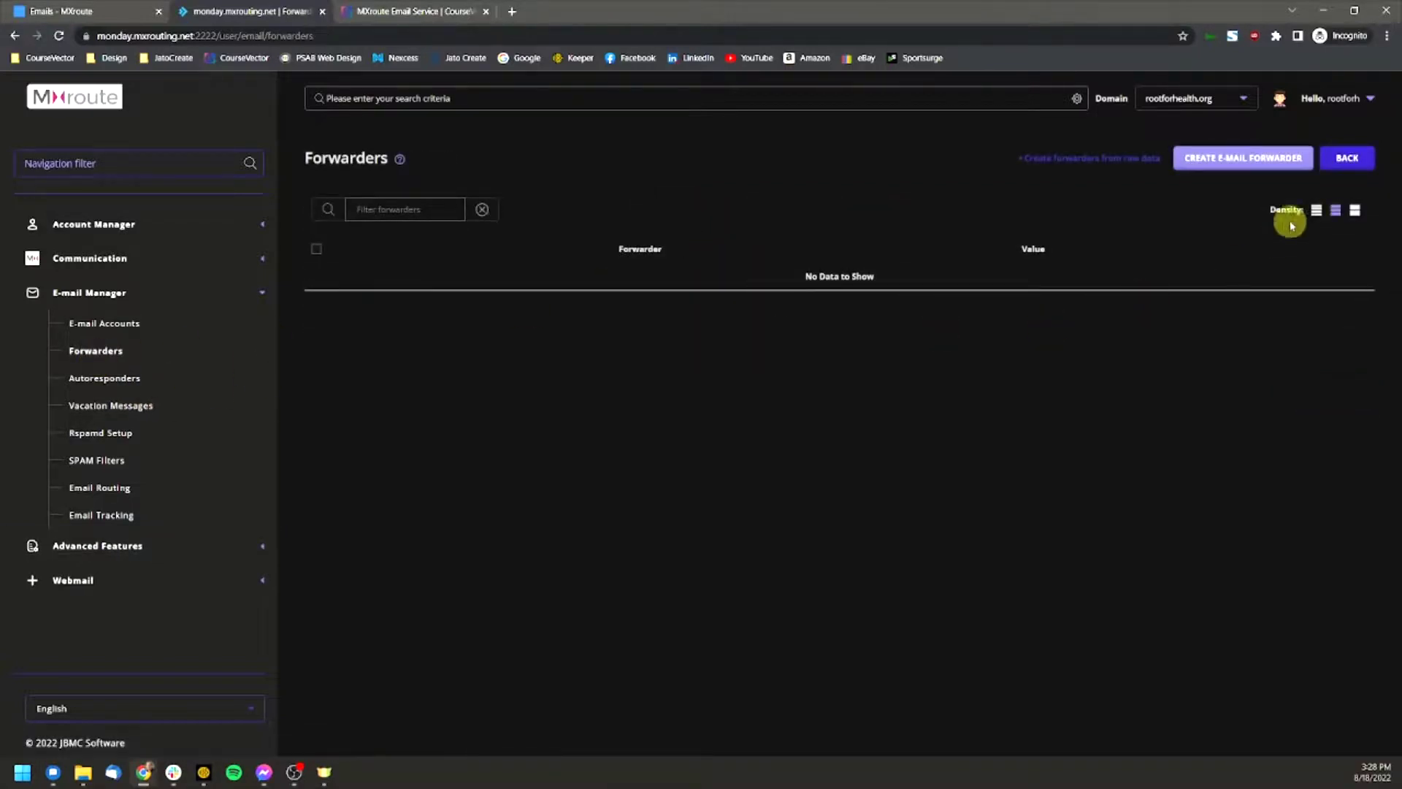
left_click(1252, 159)
left_click(506, 377)
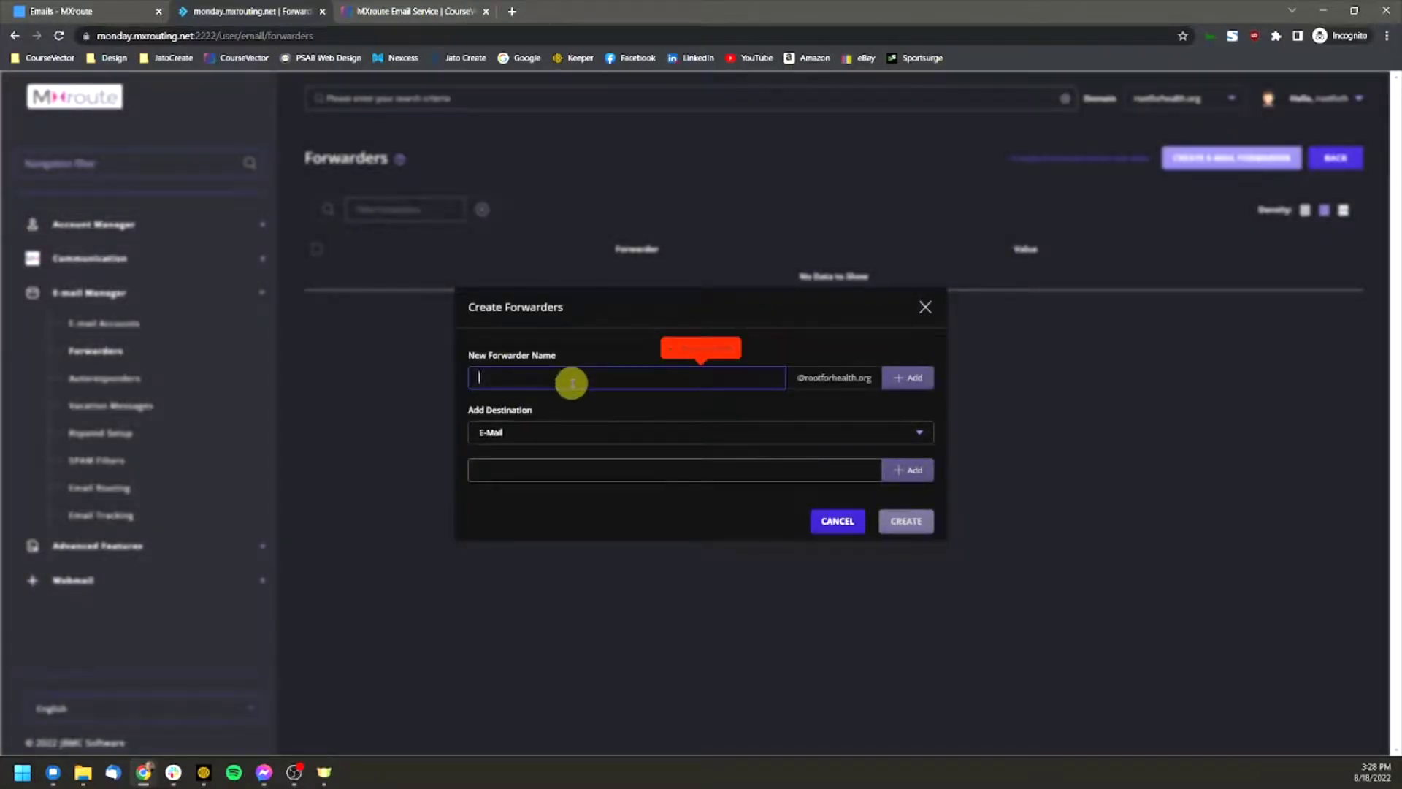
type("orders")
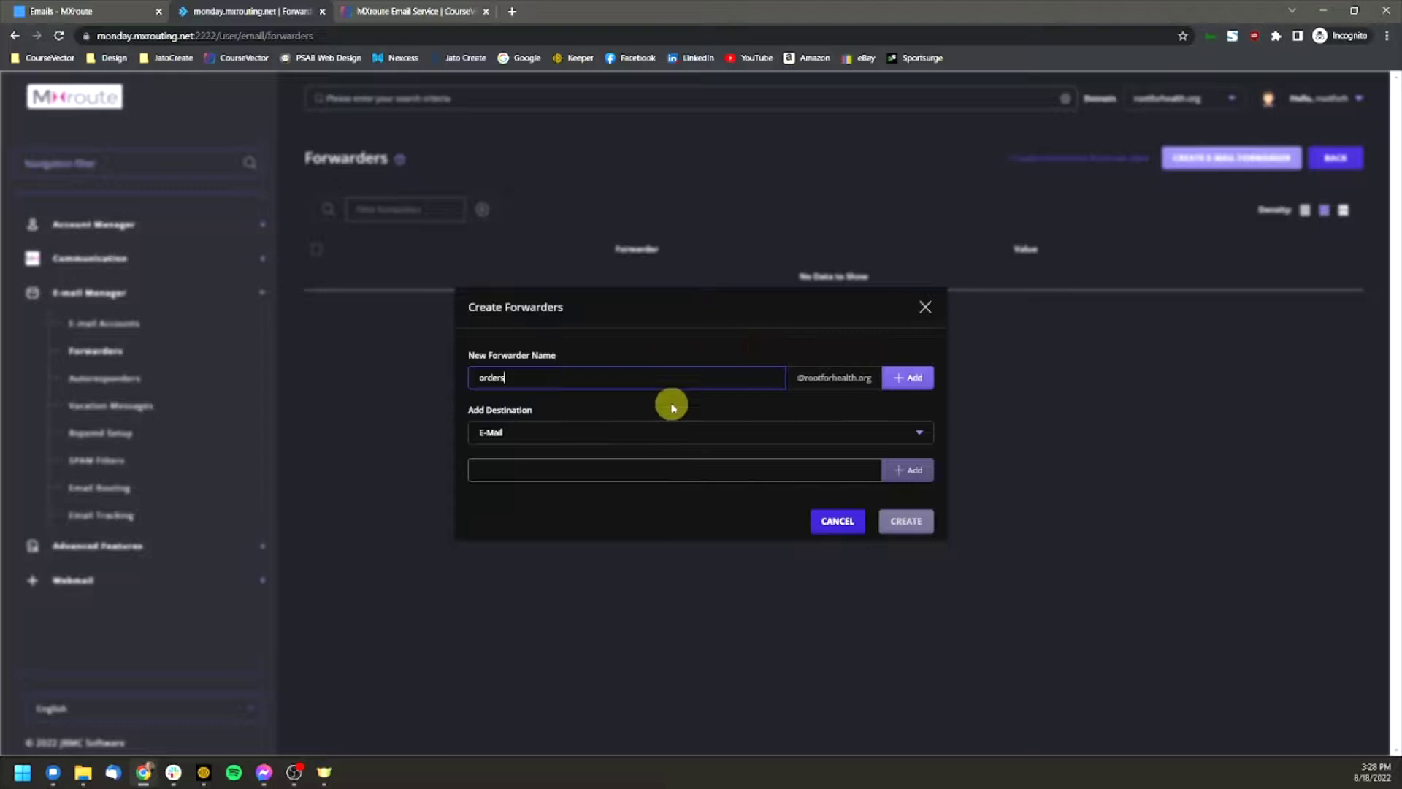
left_click(538, 479)
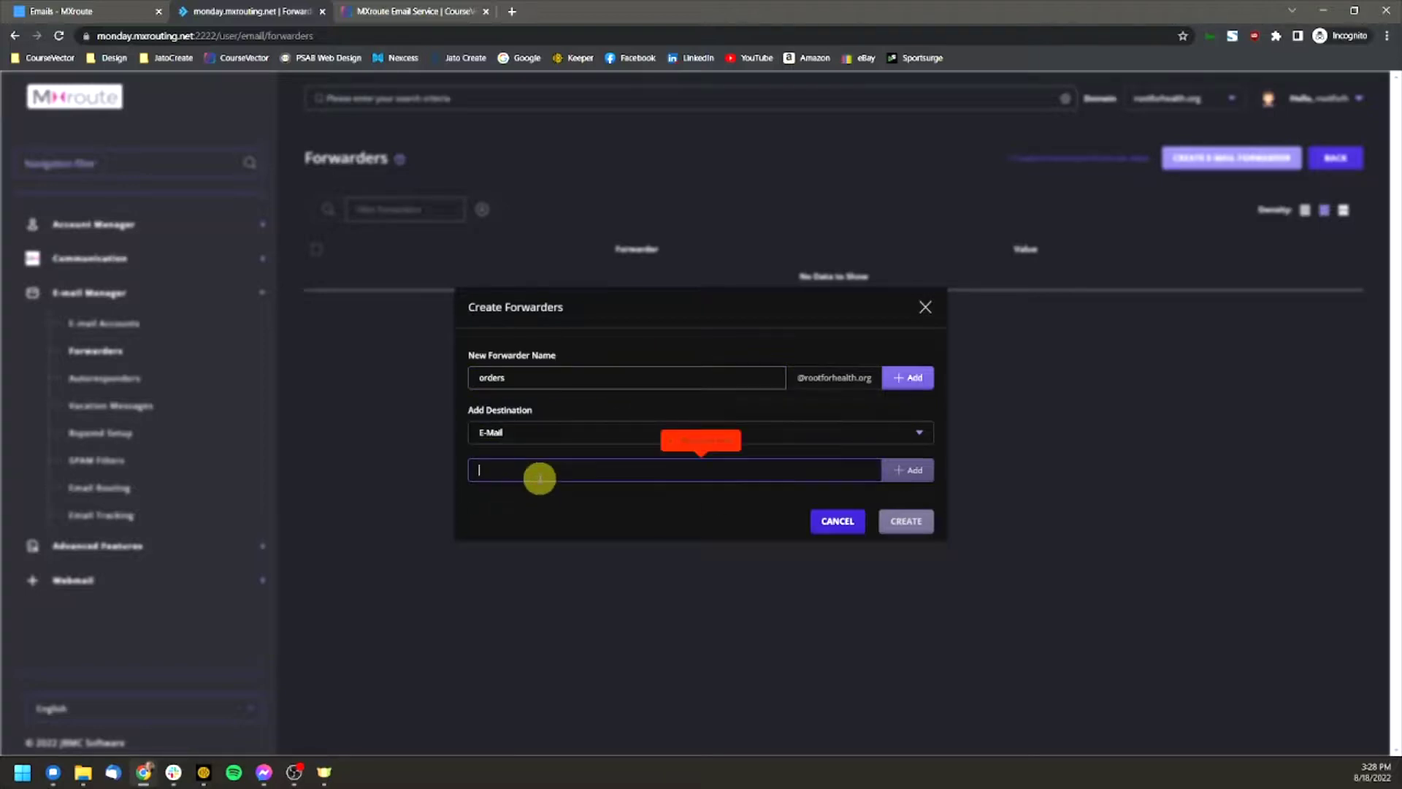
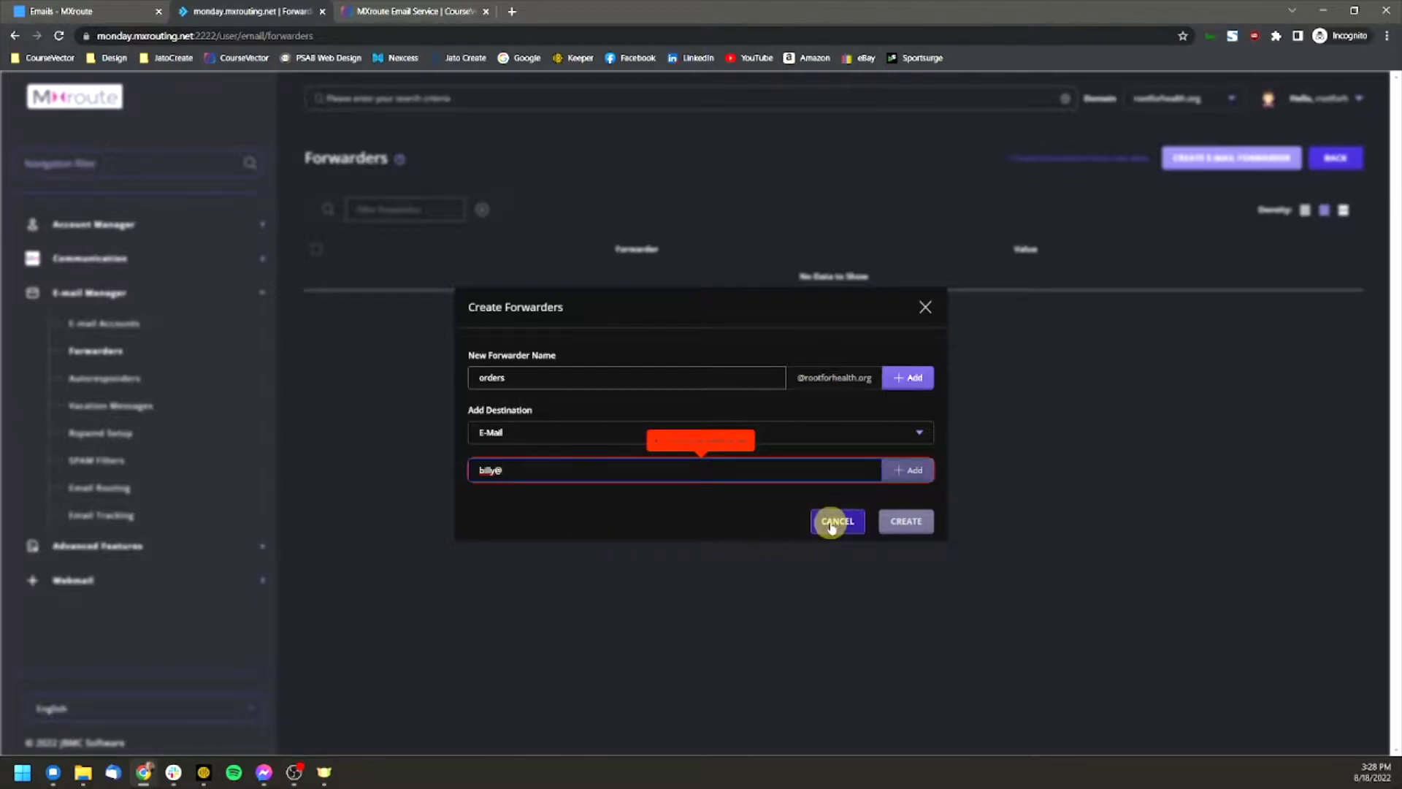
left_click(833, 521)
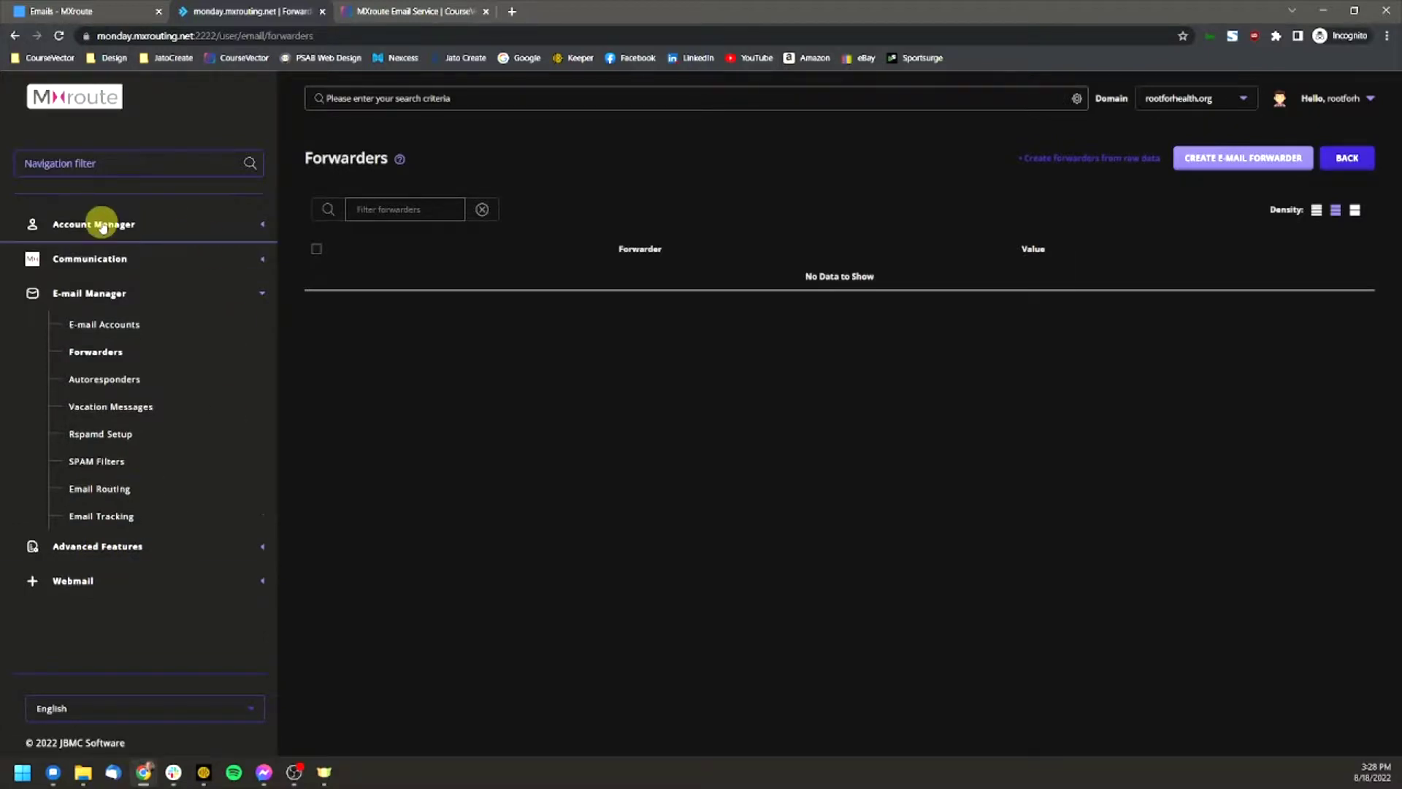
Step: Create the 'sample' mail account on rootforhealth.org from the E-mail Accounts page
left_click(101, 329)
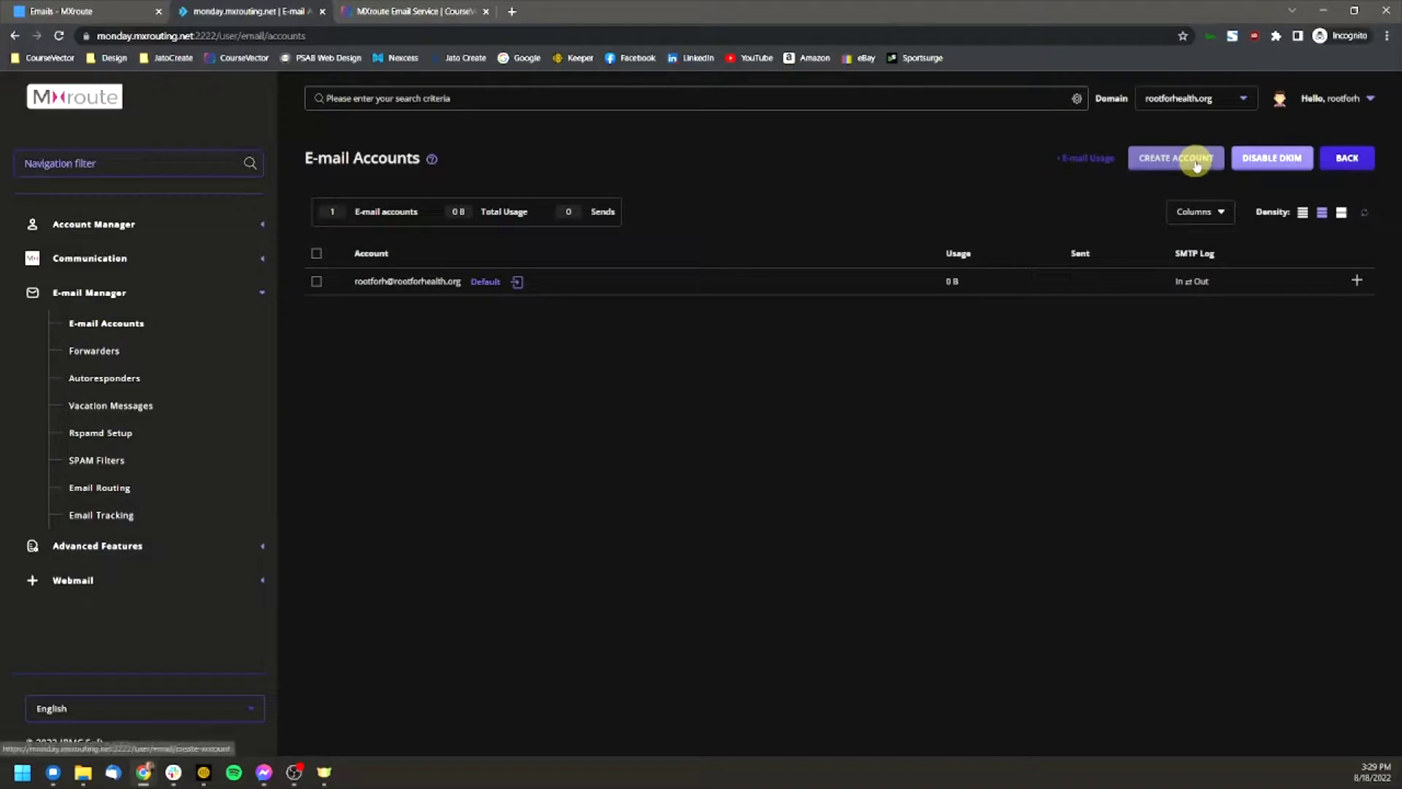
left_click(1154, 158)
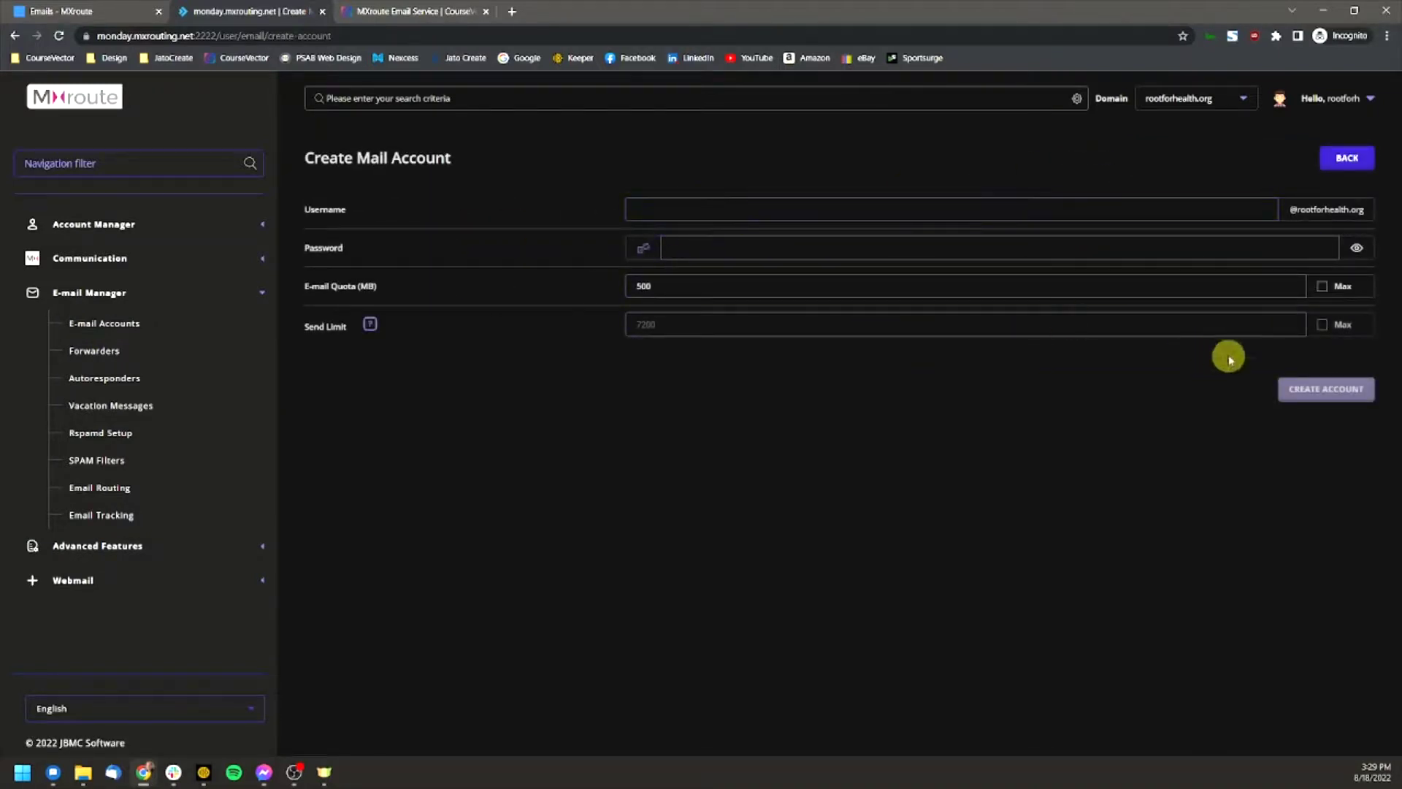
left_click(89, 323)
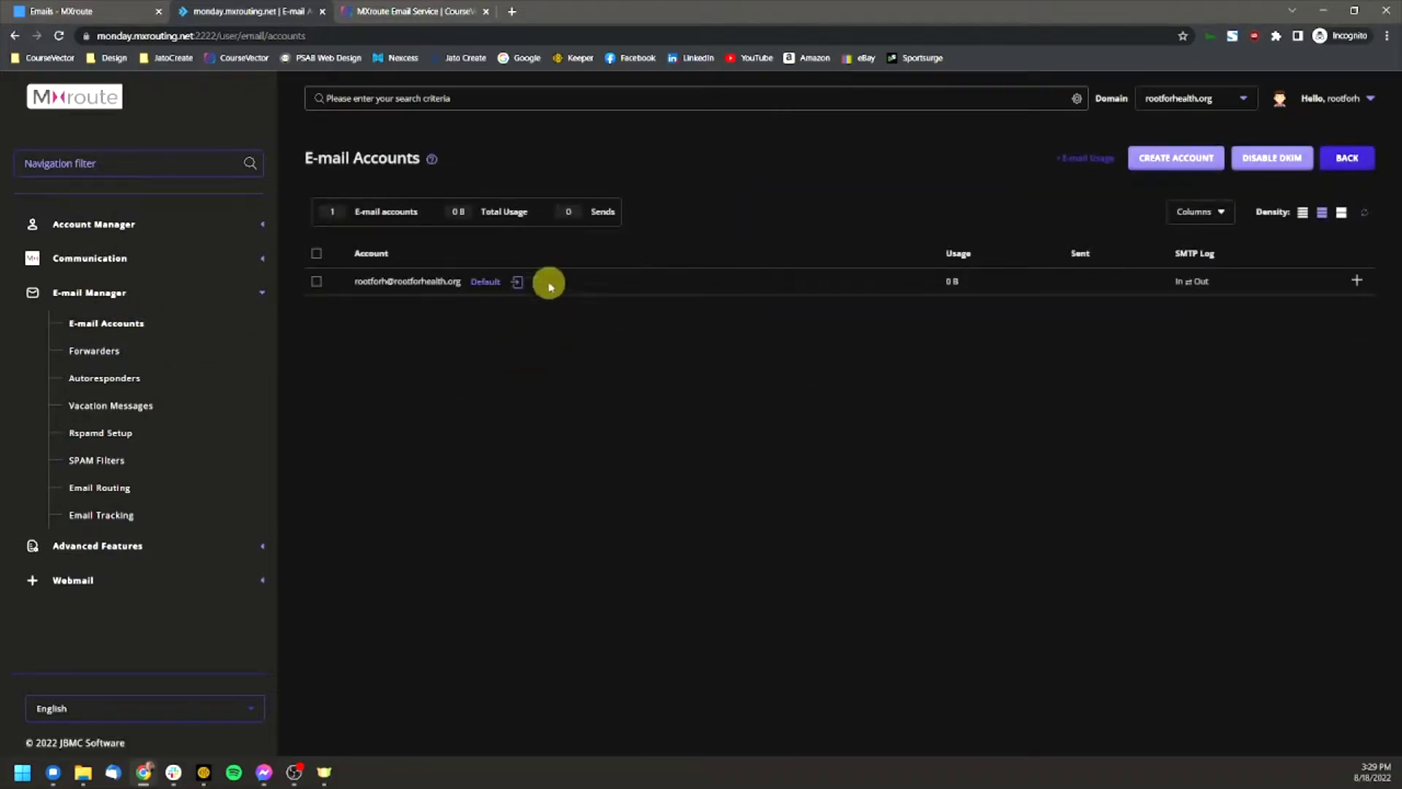
left_click(1167, 158)
left_click(757, 212)
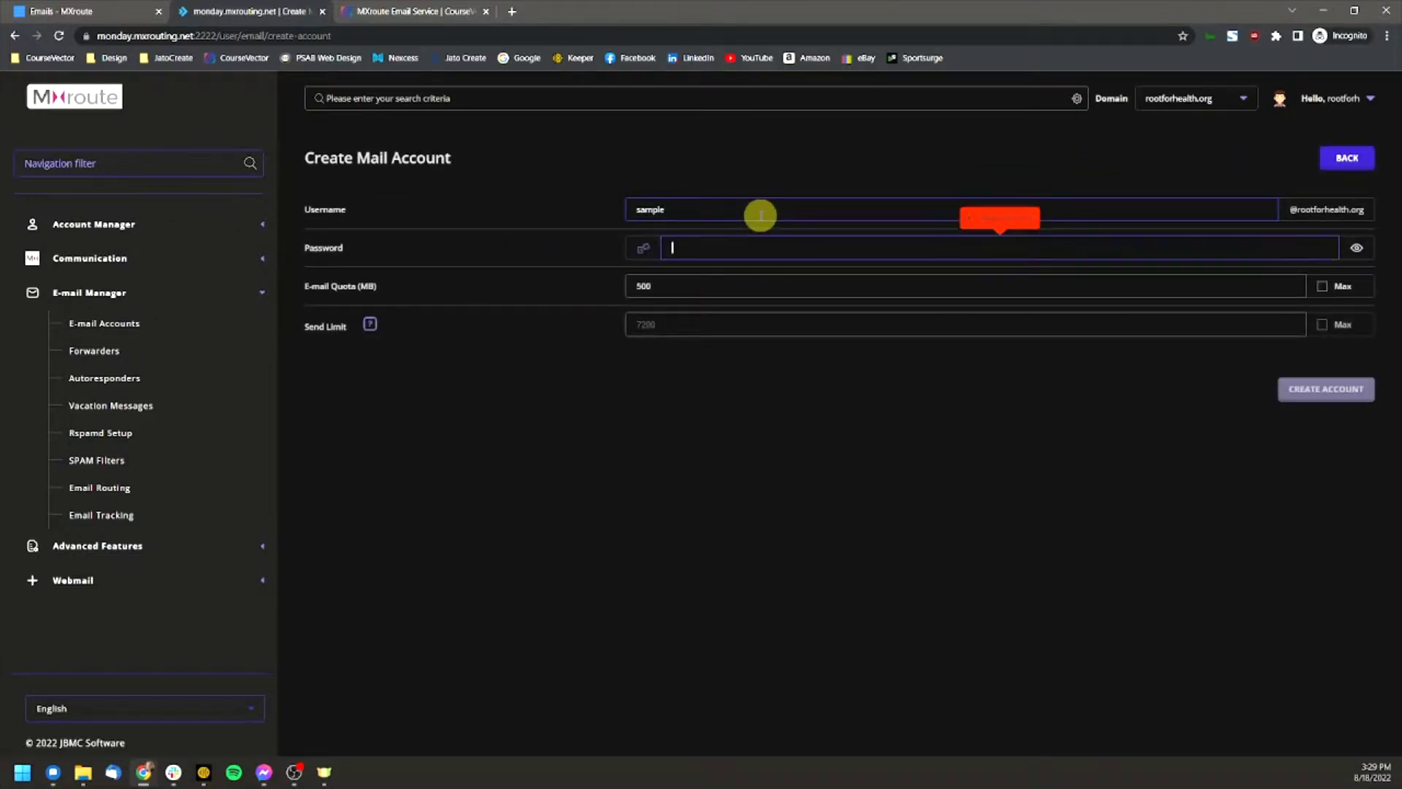
type("••••••")
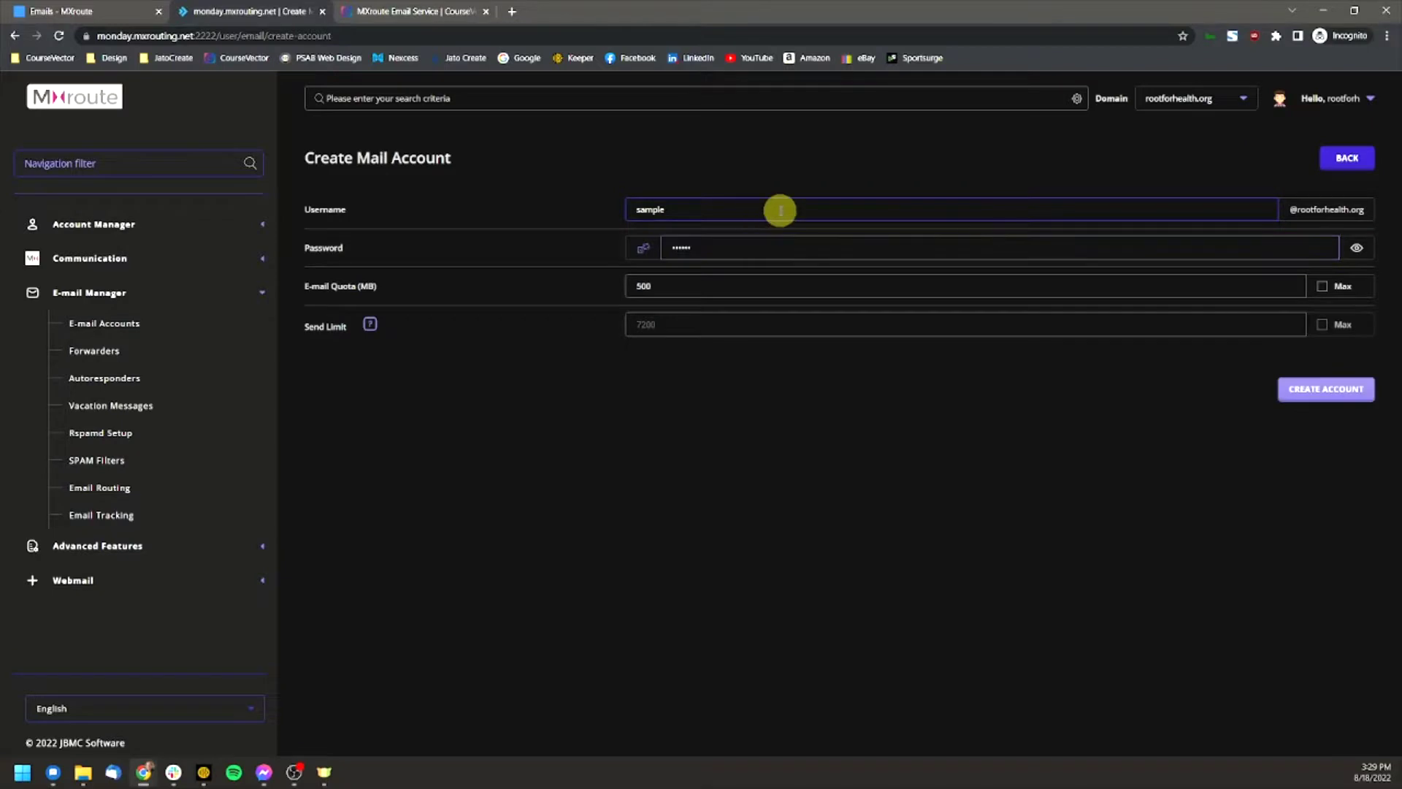
left_click(1344, 403)
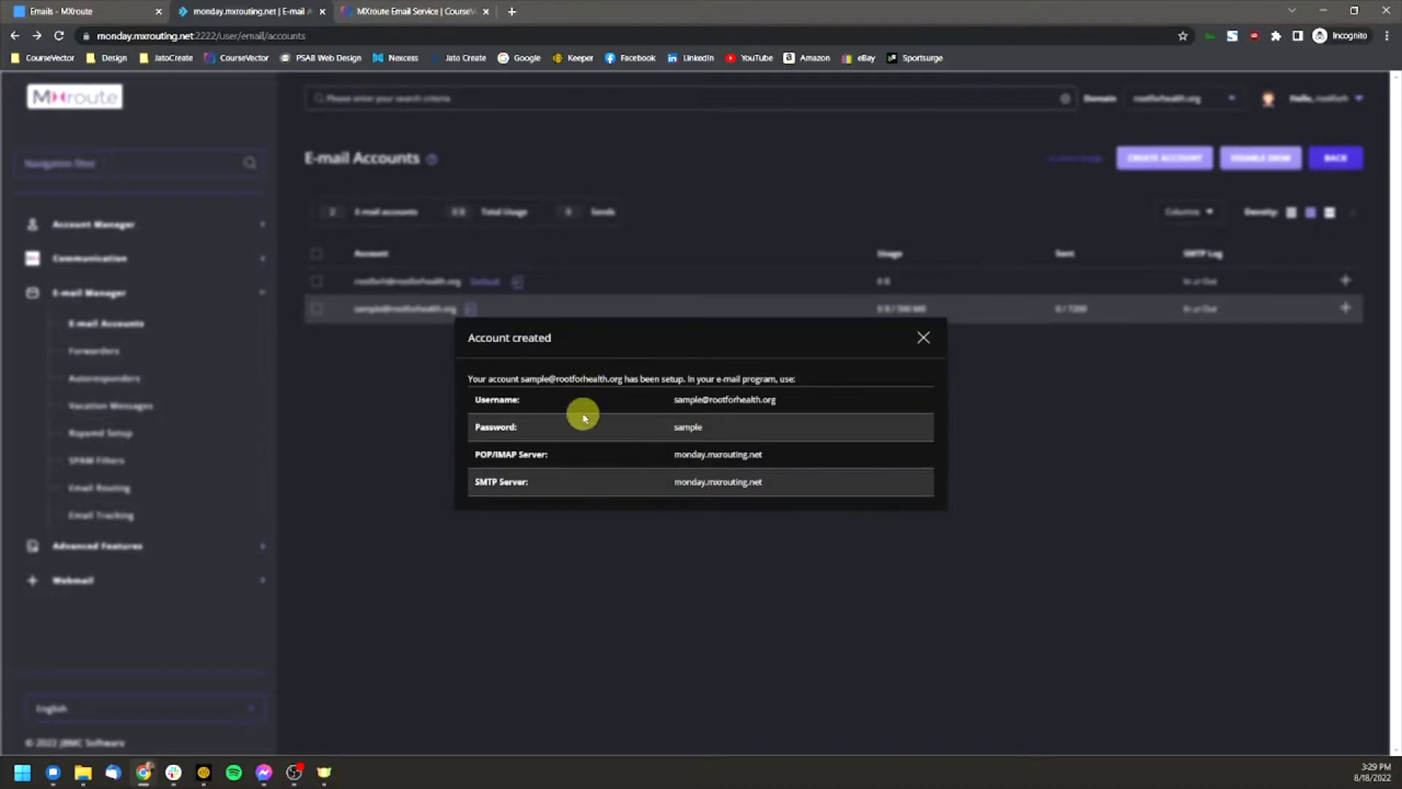
Step: Dismiss the Account created summary and look through the sample account's action options
left_click(922, 337)
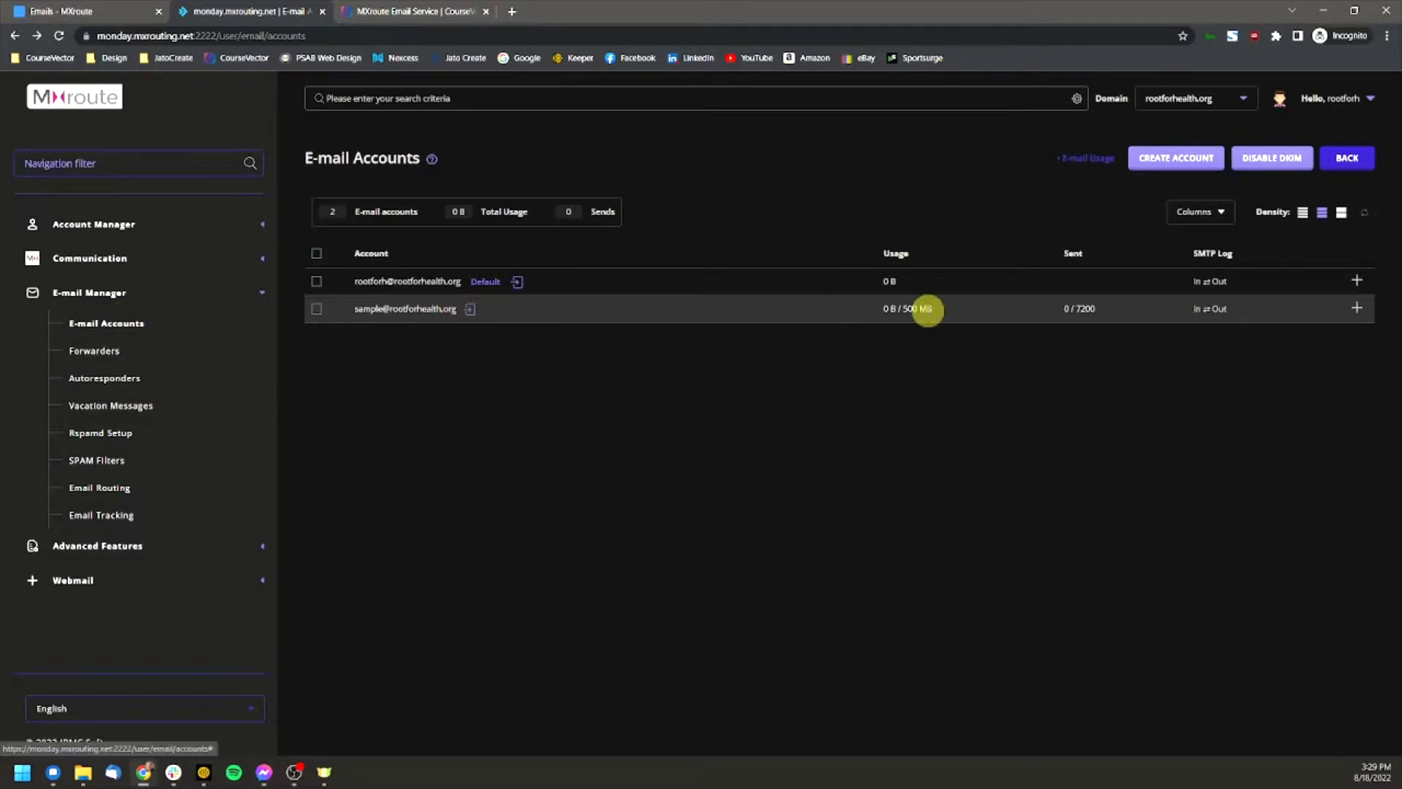
left_click(1358, 312)
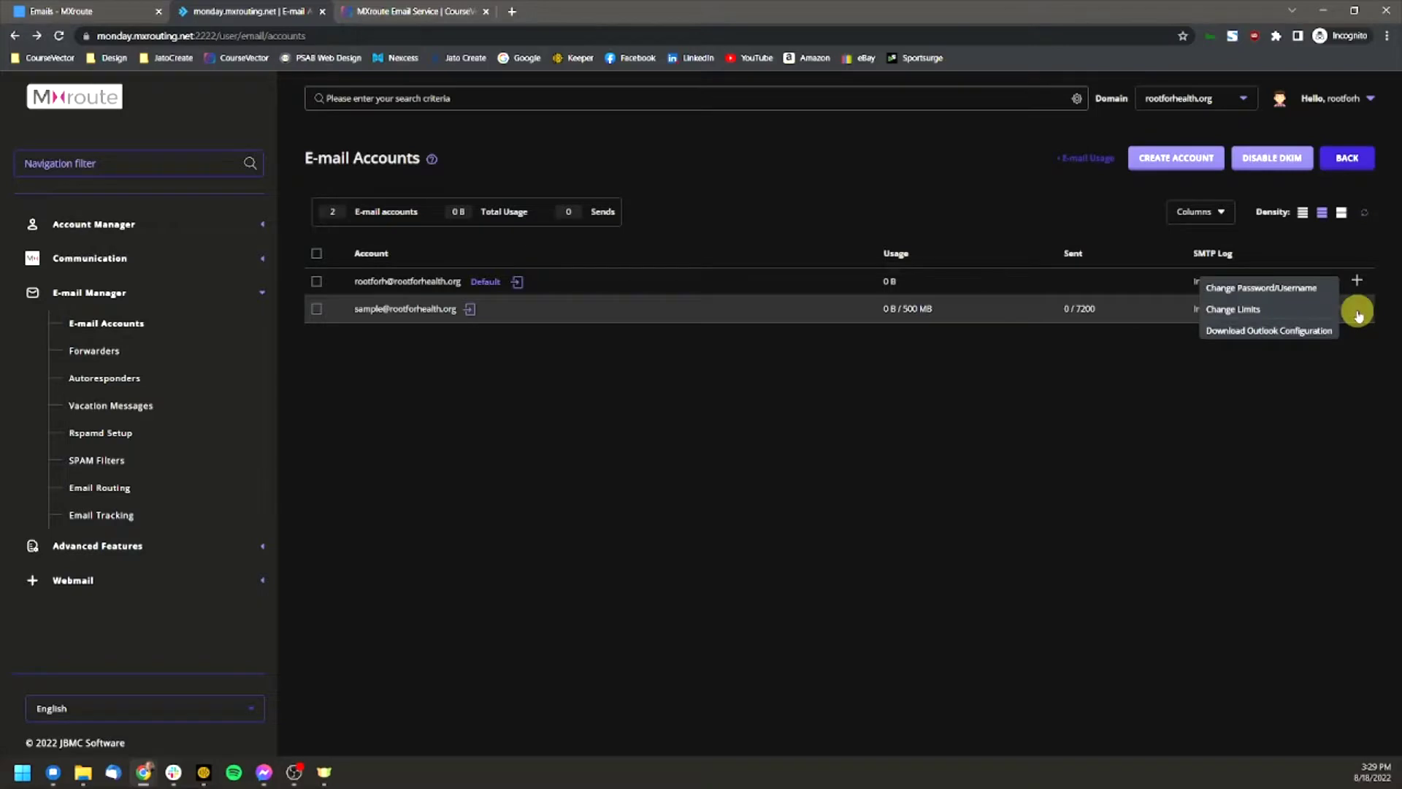
left_click(1356, 311)
left_click(1356, 310)
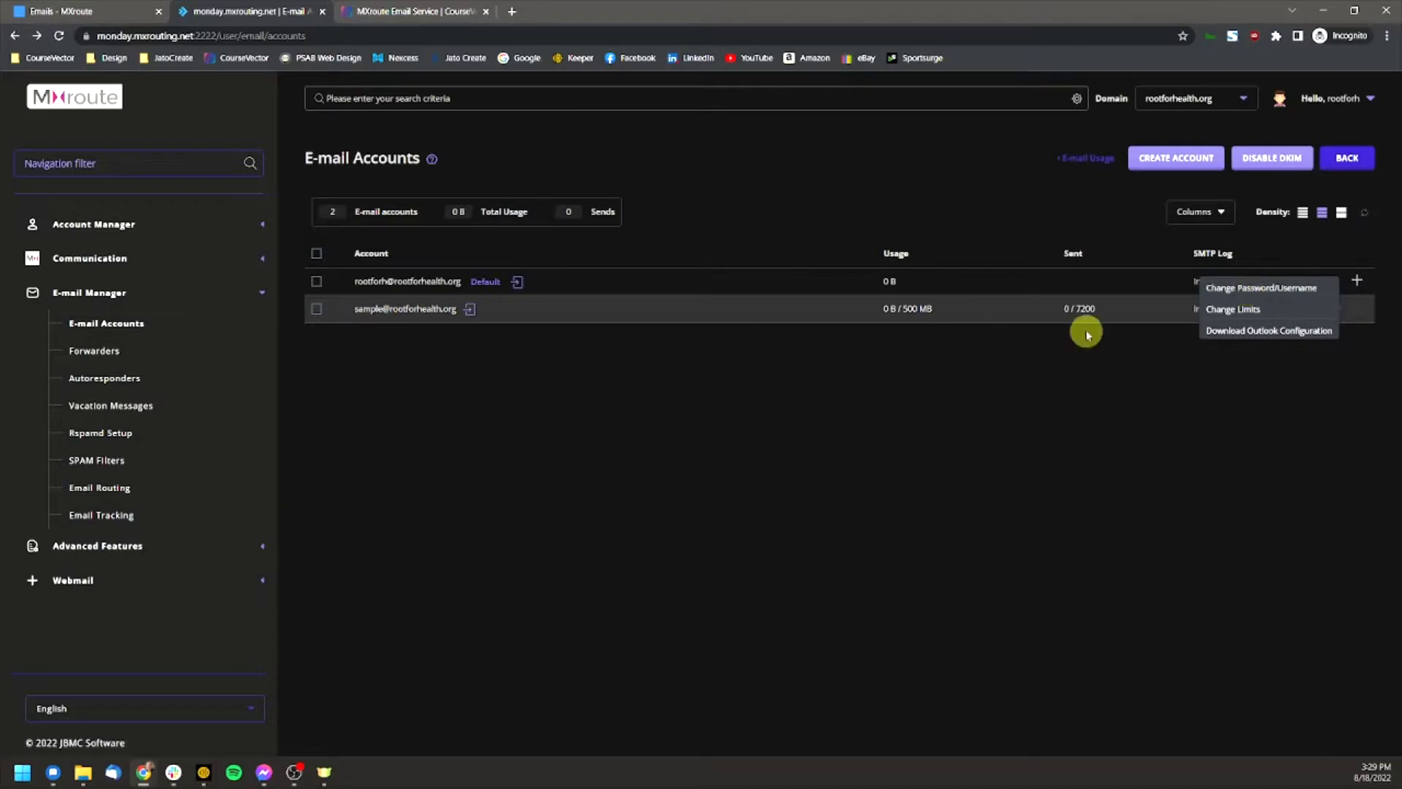
left_click(1192, 365)
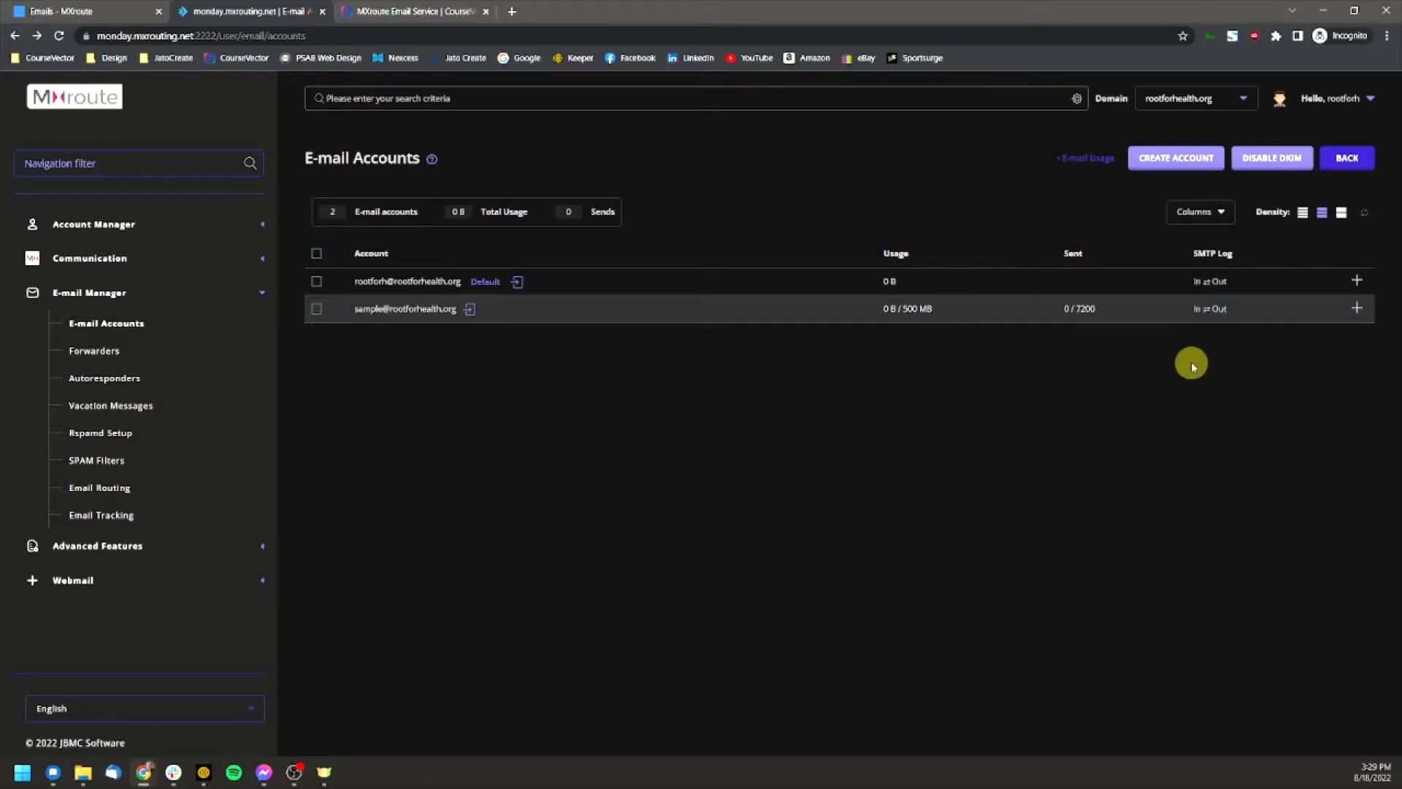
left_click(1357, 308)
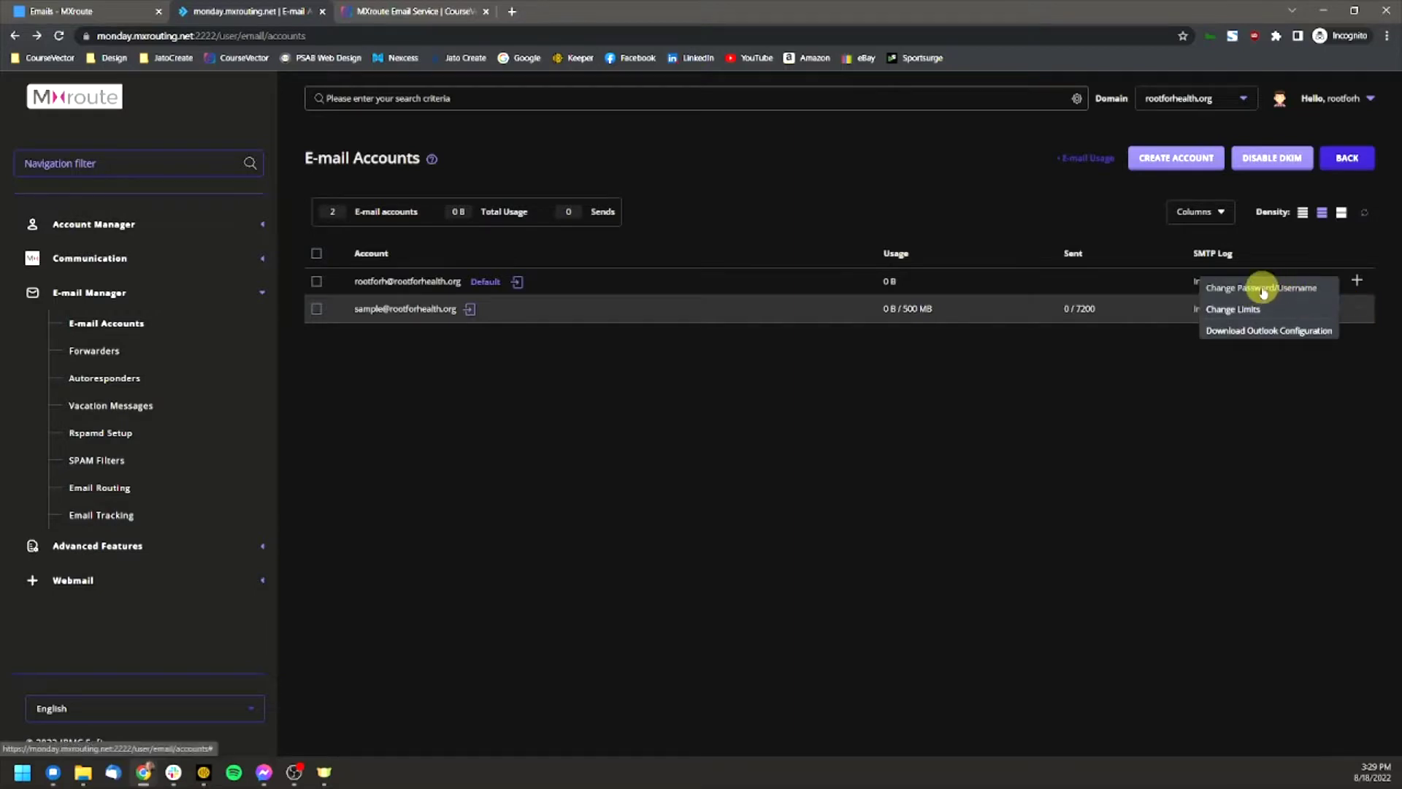
left_click(571, 403)
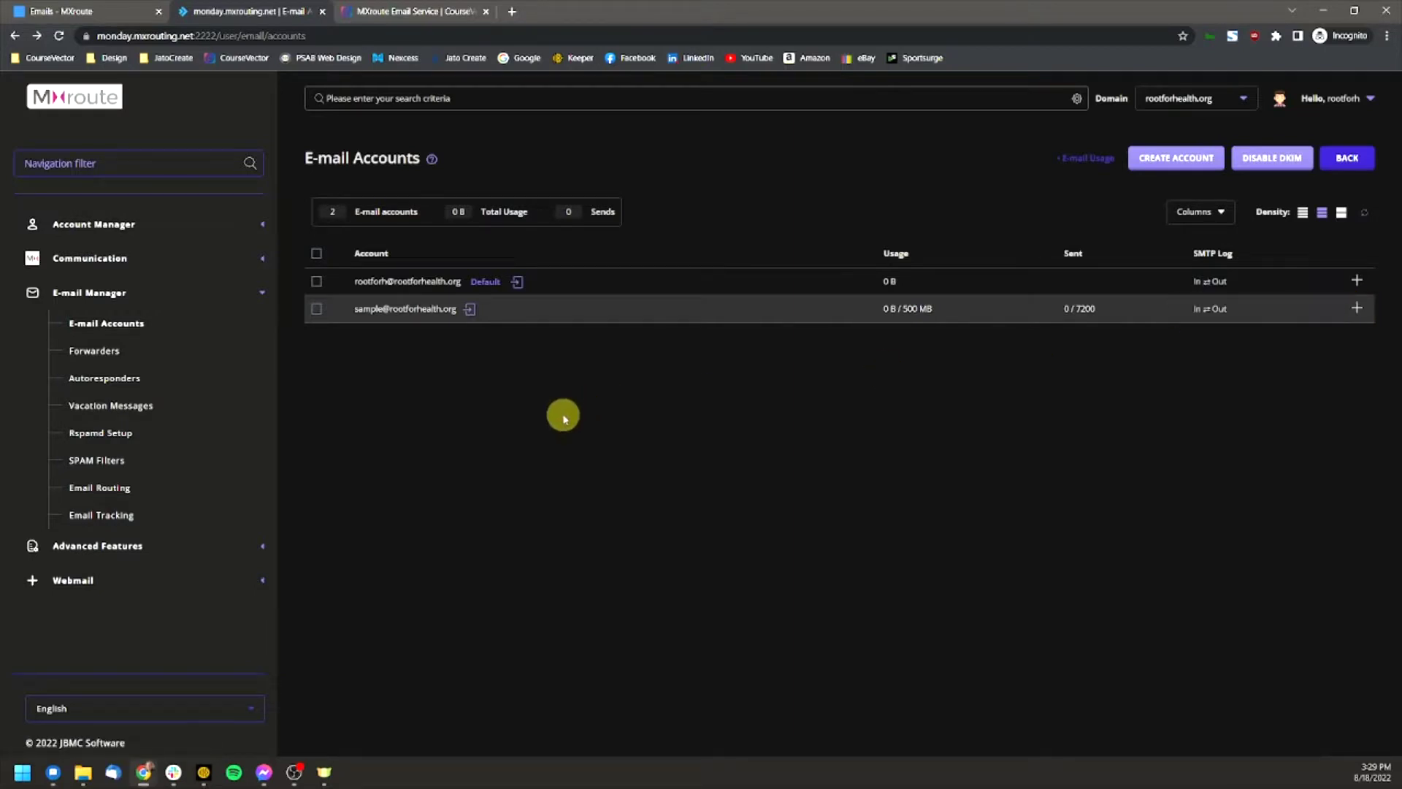
Step: Tick the sample account's checkbox and choose Delete from the bulk-action bar
left_click(317, 310)
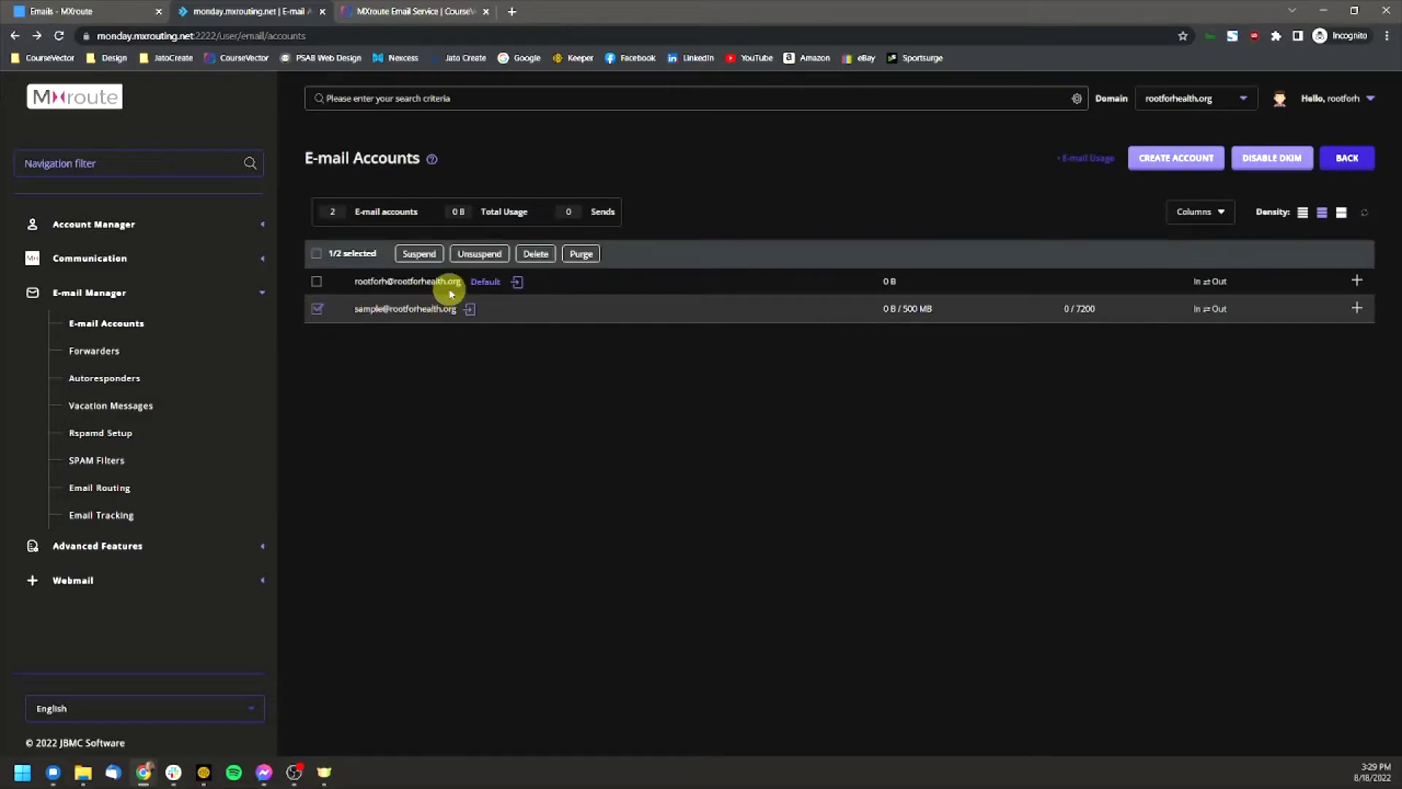
left_click(316, 310)
left_click(316, 309)
left_click(315, 310)
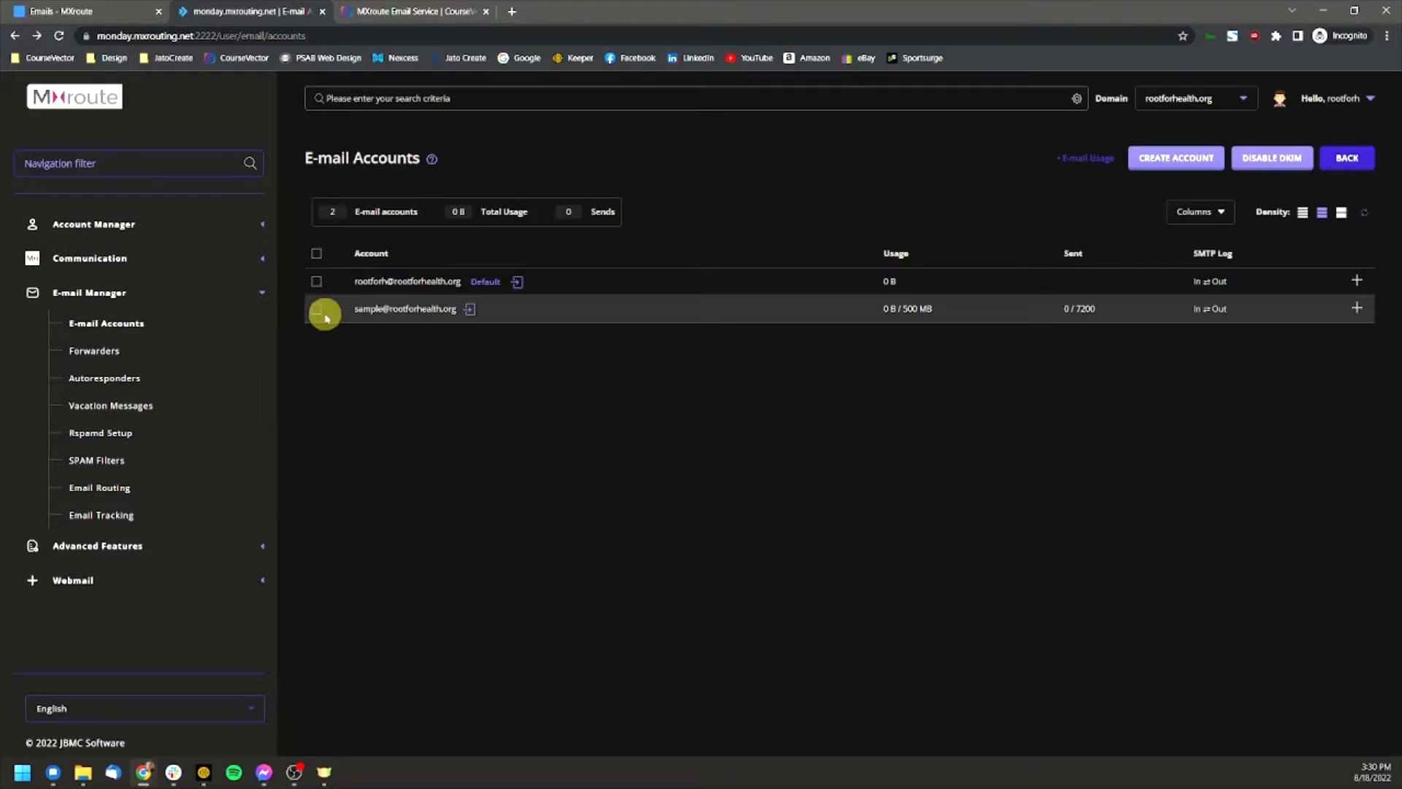
left_click(317, 309)
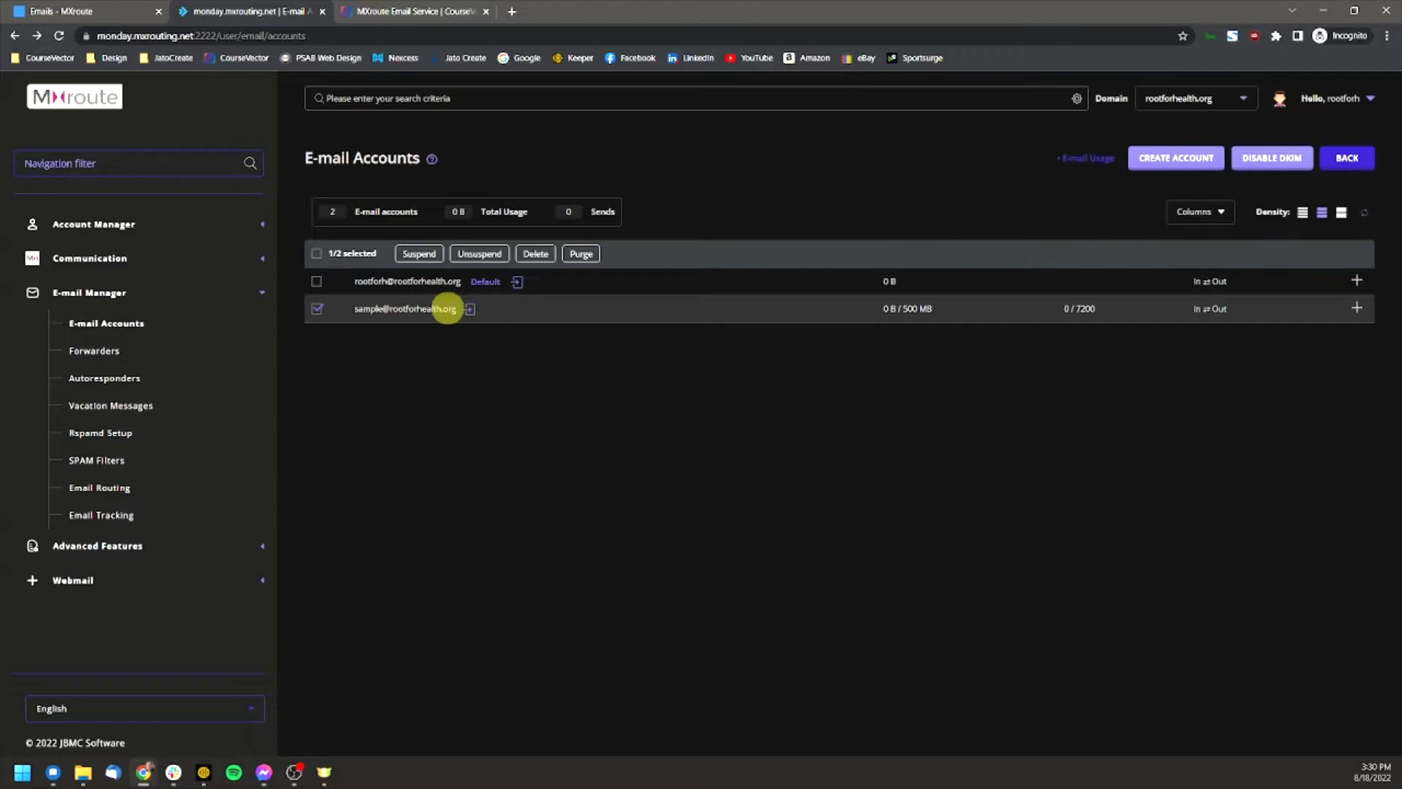
left_click(322, 313)
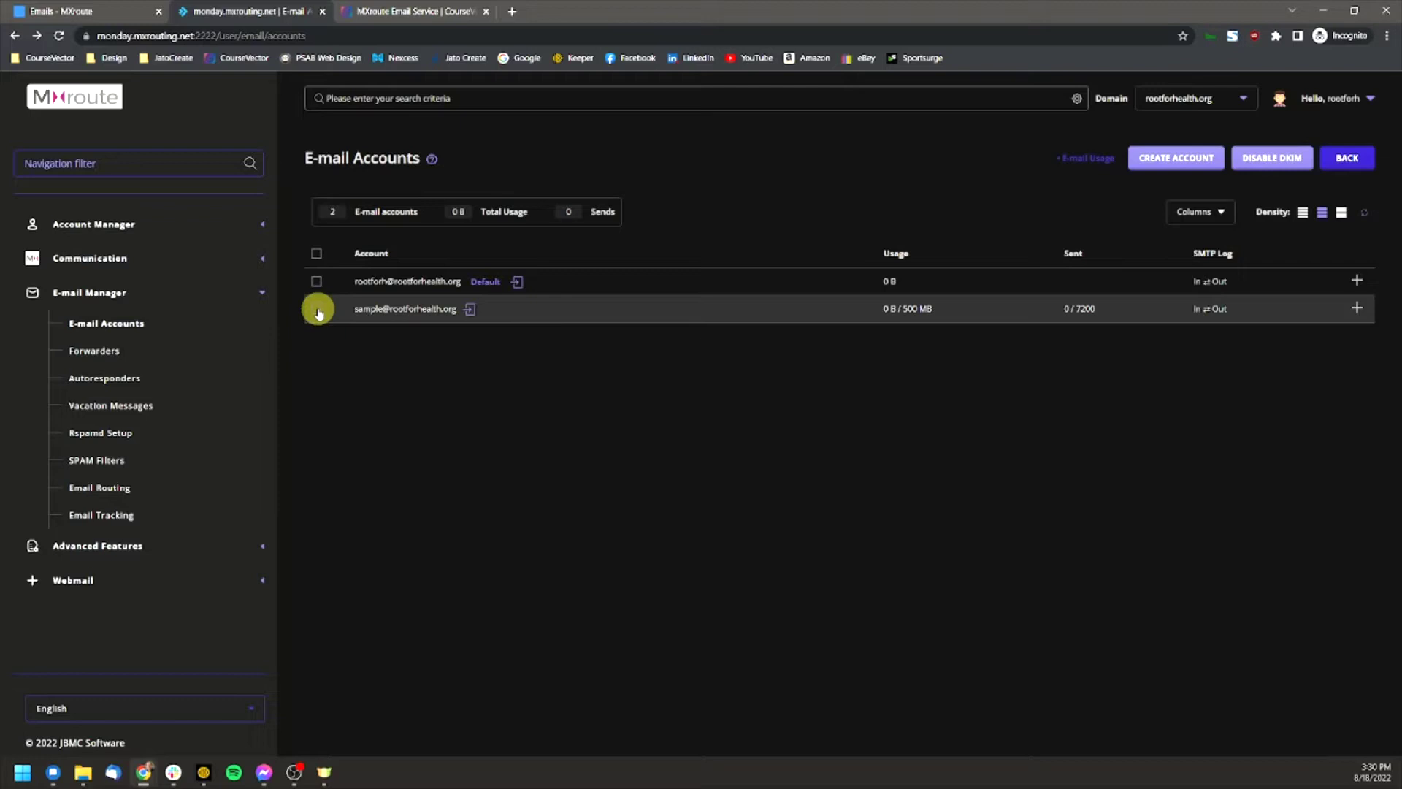
left_click(319, 311)
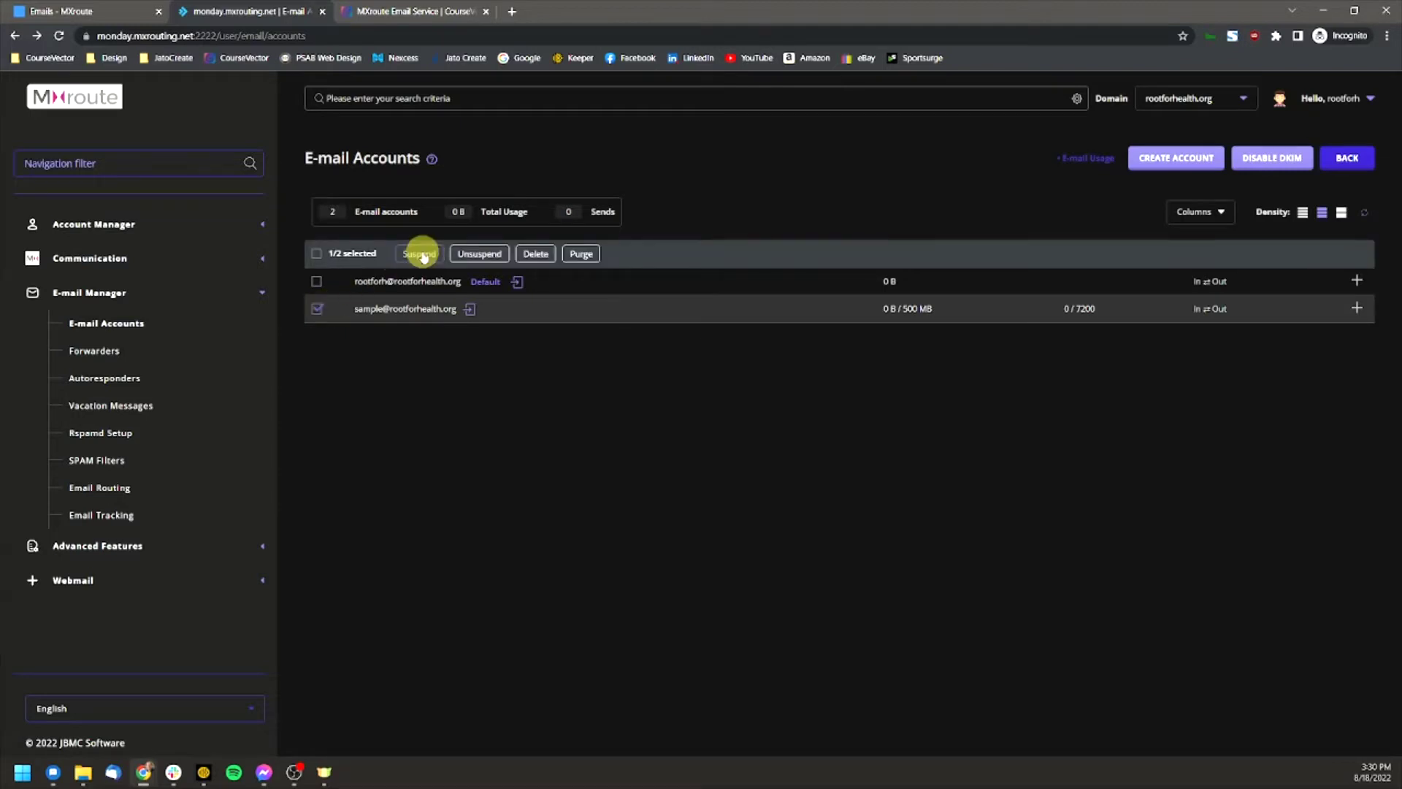
left_click(537, 254)
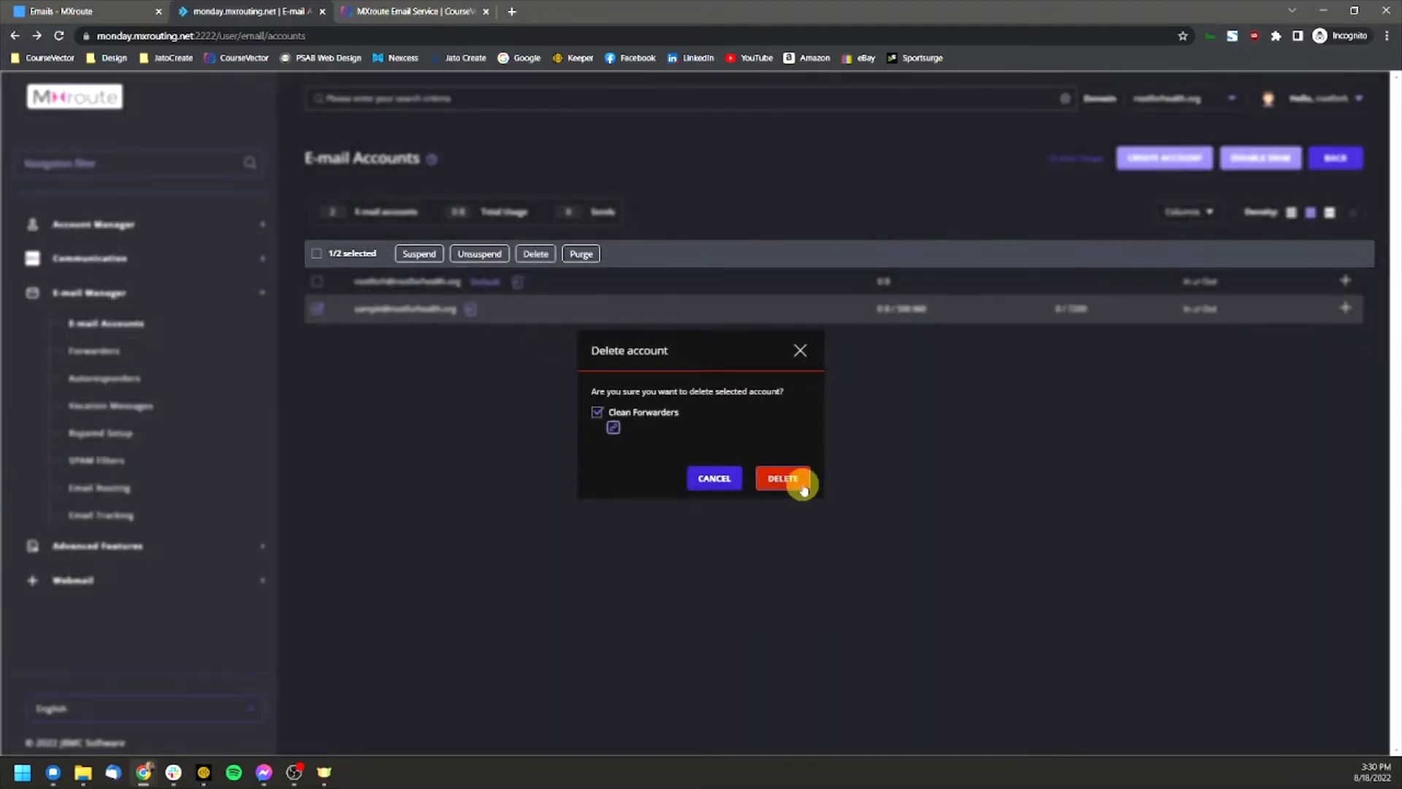
Step: Confirm deleting the sample mailbox and return to the Important Account Information email
left_click(801, 482)
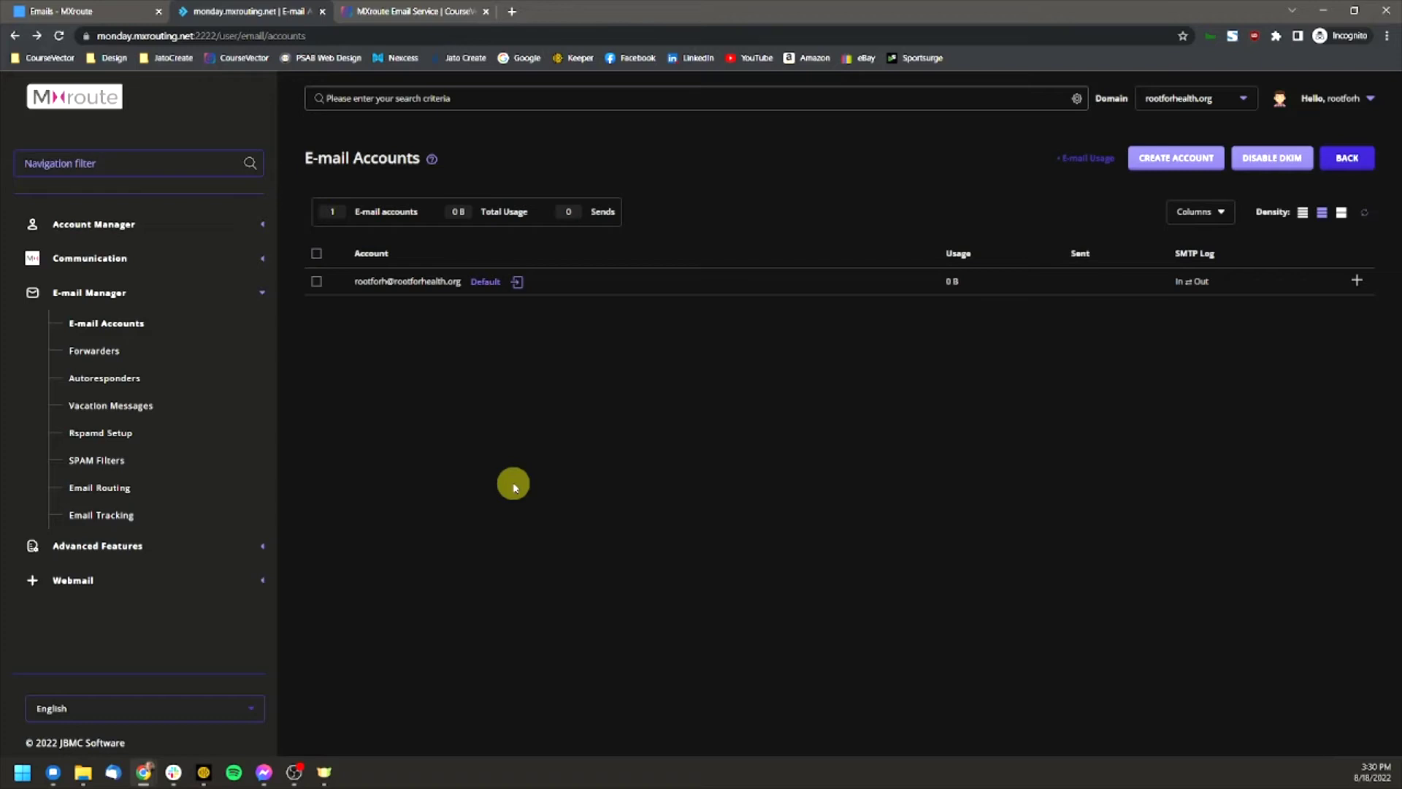
left_click(108, 12)
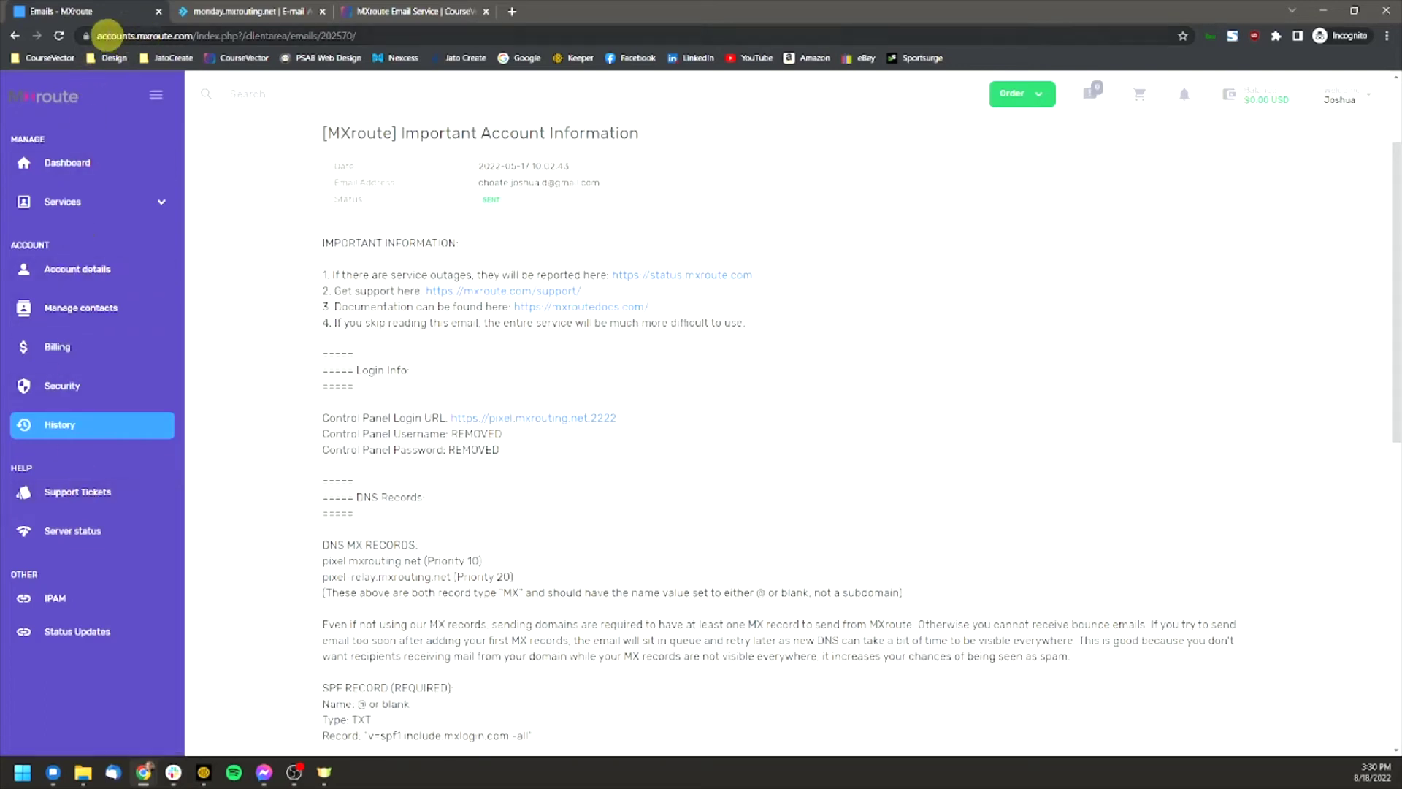
Step: Back in the MXroute client area, open Support Tickets from the left sidebar
left_click(227, 11)
left_click(117, 11)
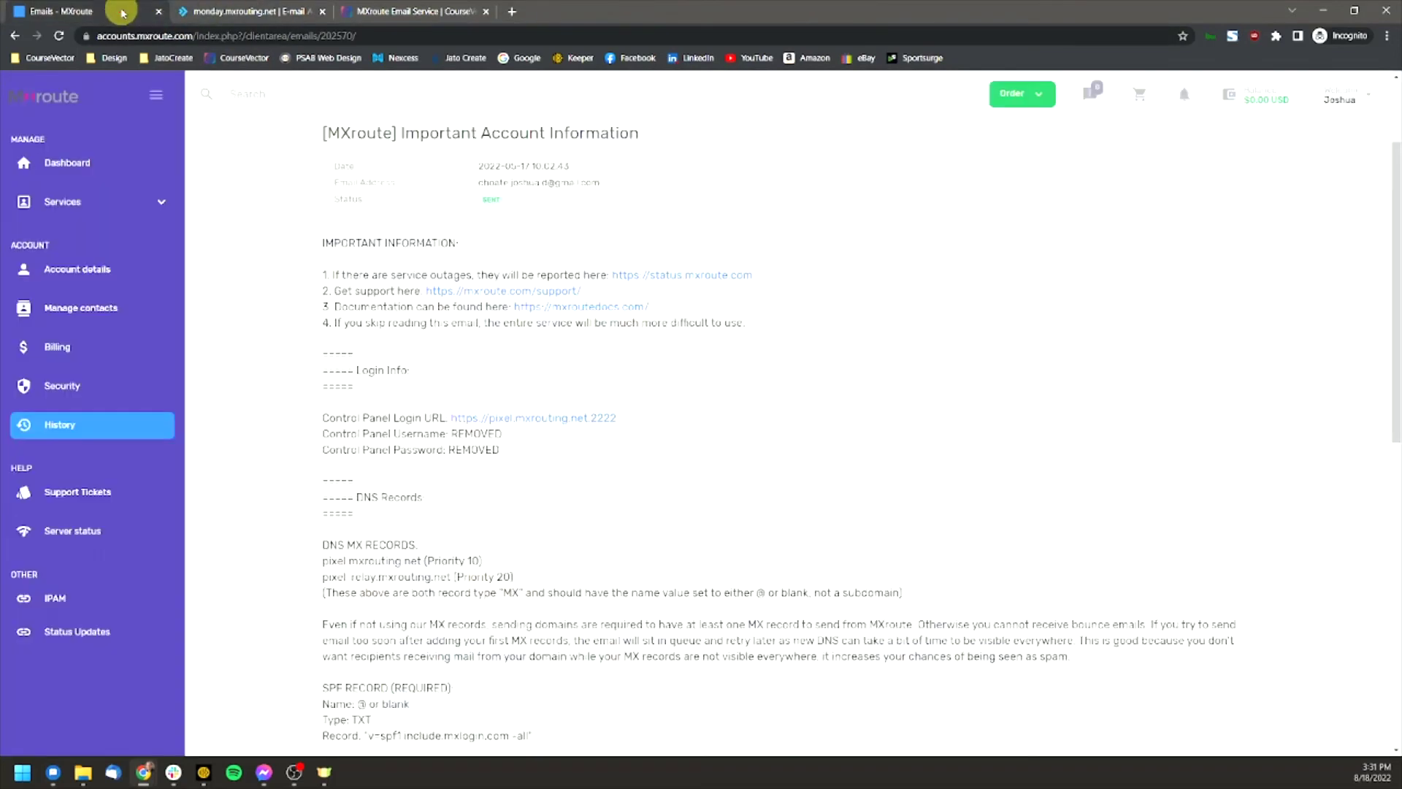
left_click(103, 499)
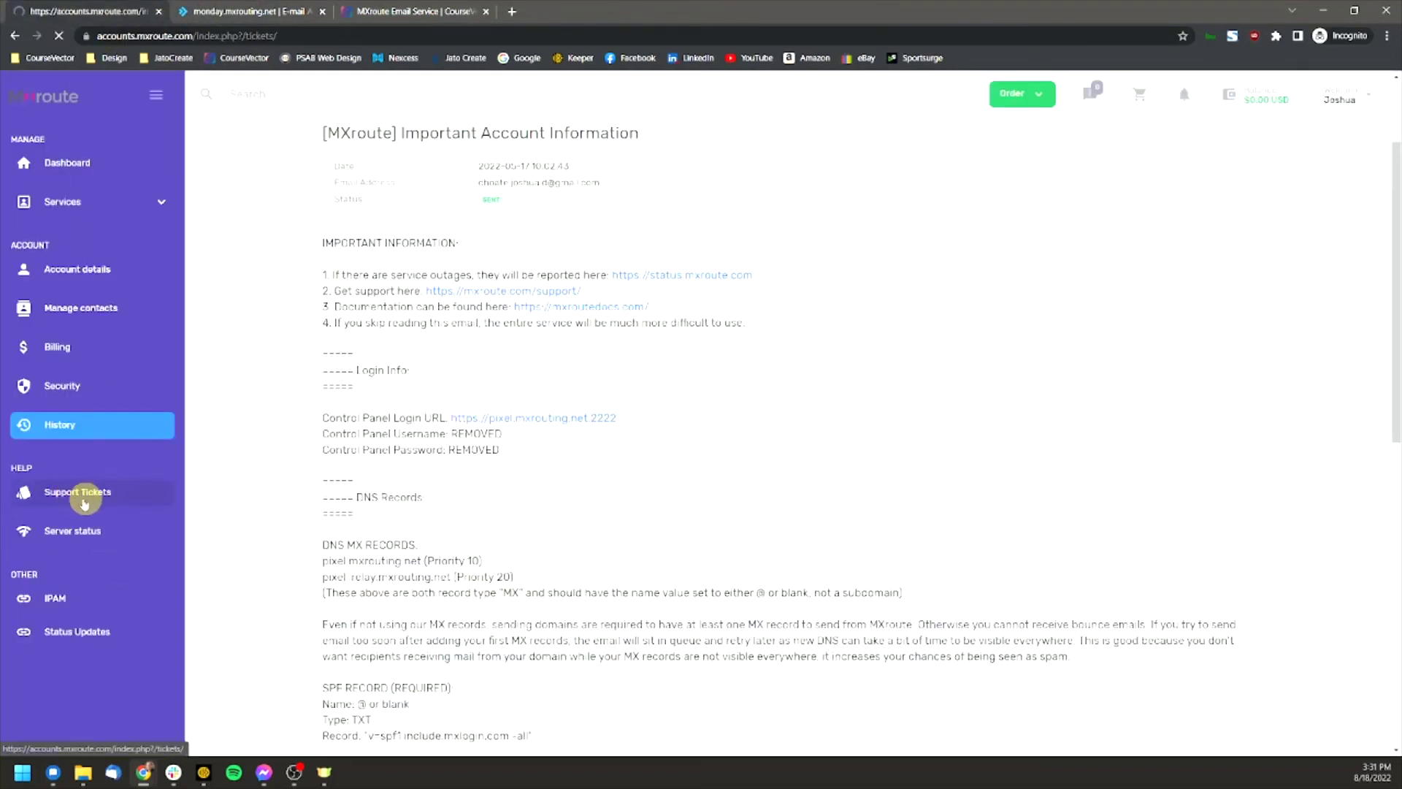